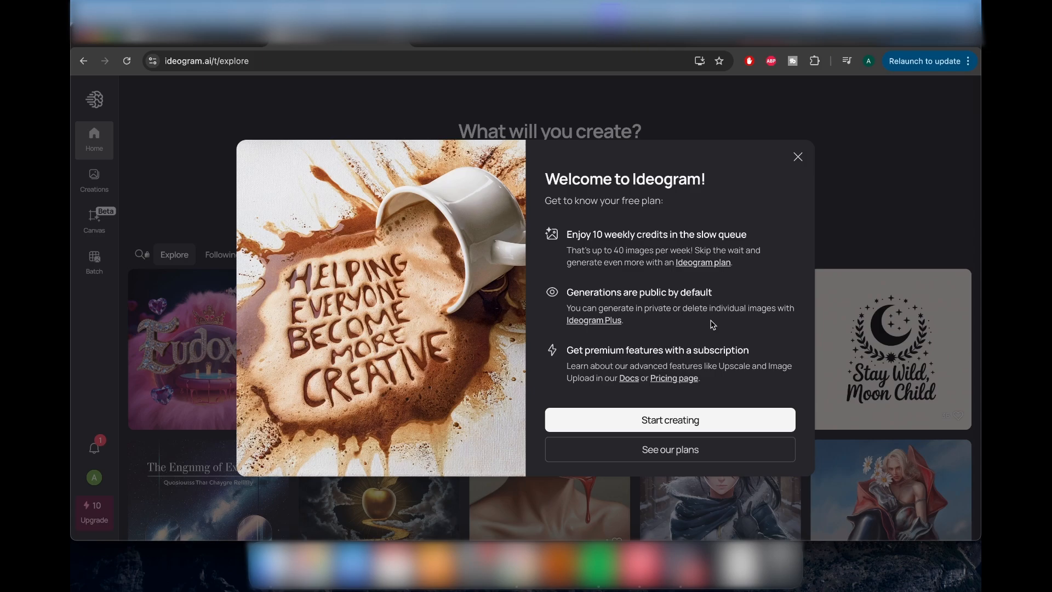
# - View the subscription plans, accept the analytics notice, switch the prices to monthly billing and return to the home page
pyautogui.click(580, 450)
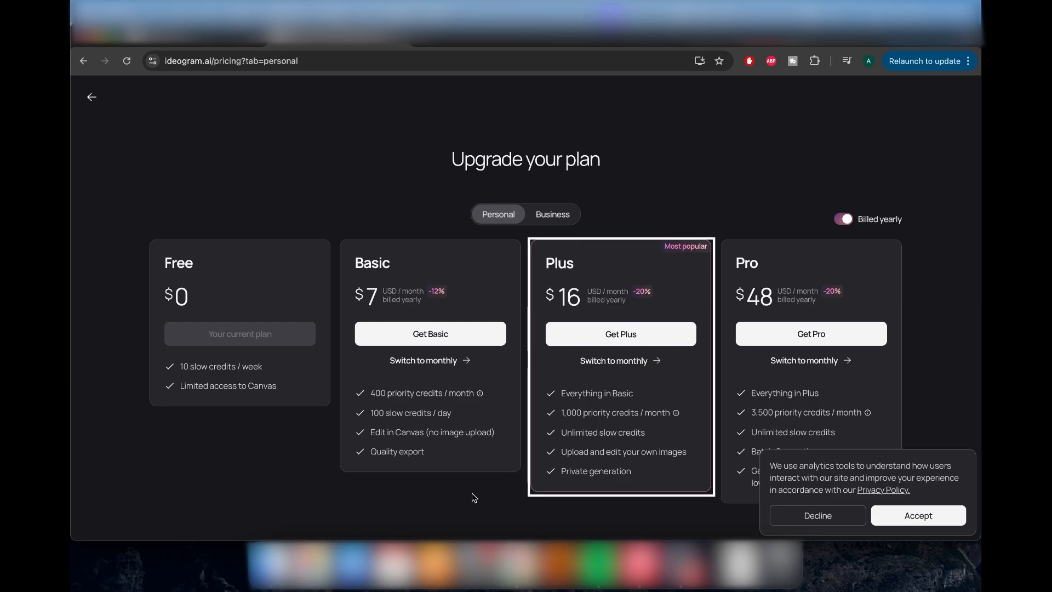
pyautogui.click(924, 515)
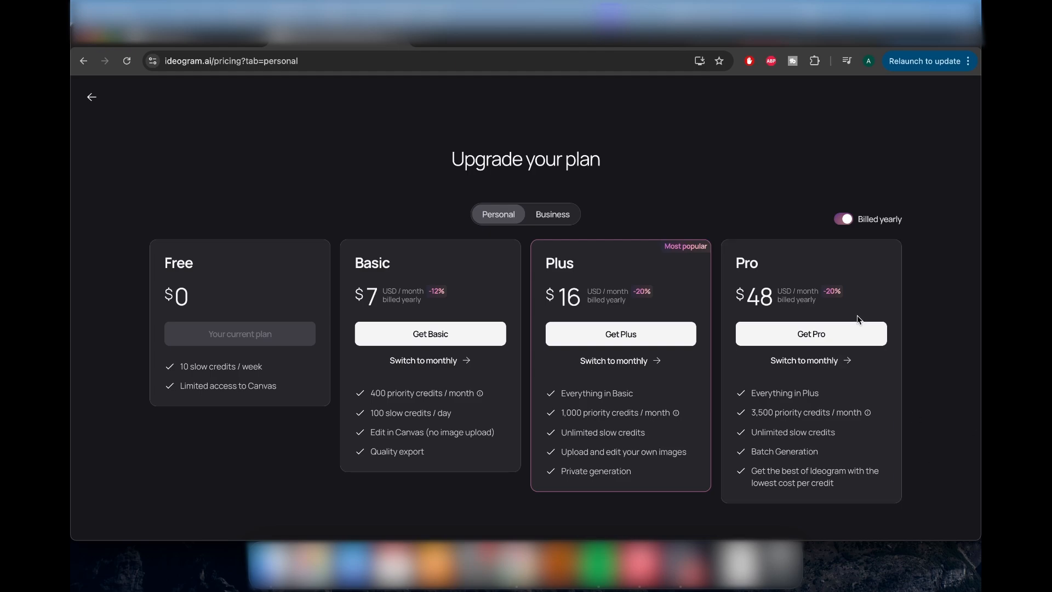
pyautogui.click(849, 219)
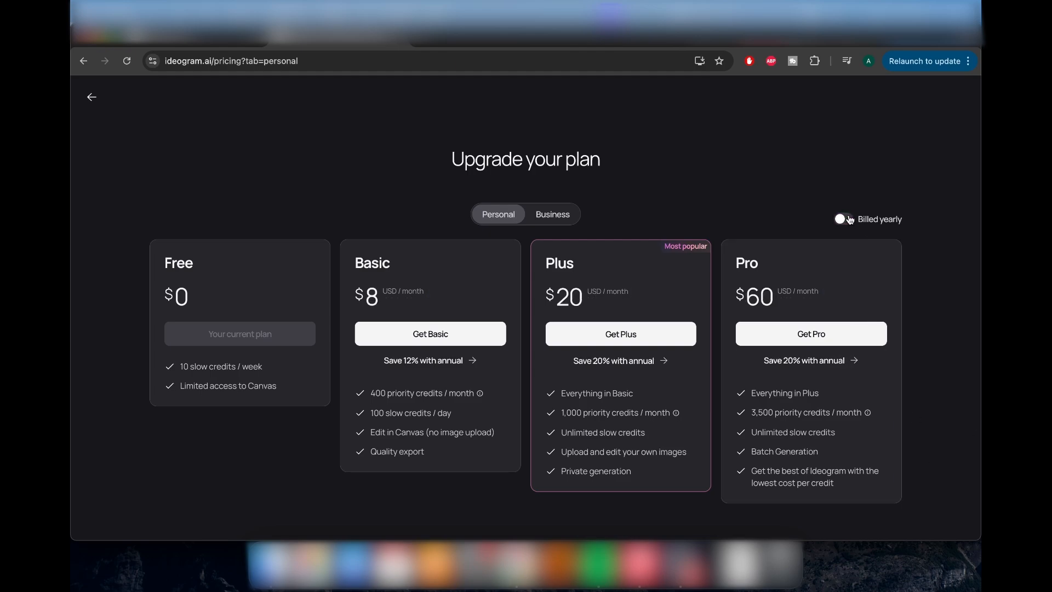
pyautogui.click(91, 97)
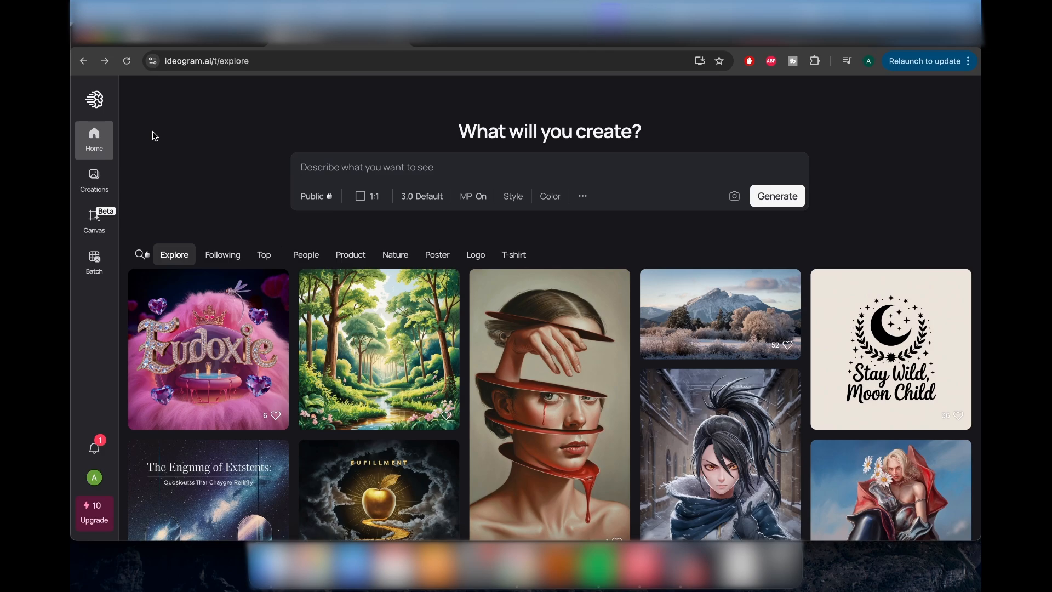
# - Set the image aspect ratio to 16:9 and look through the model, Magic Prompt and style options
pyautogui.click(367, 197)
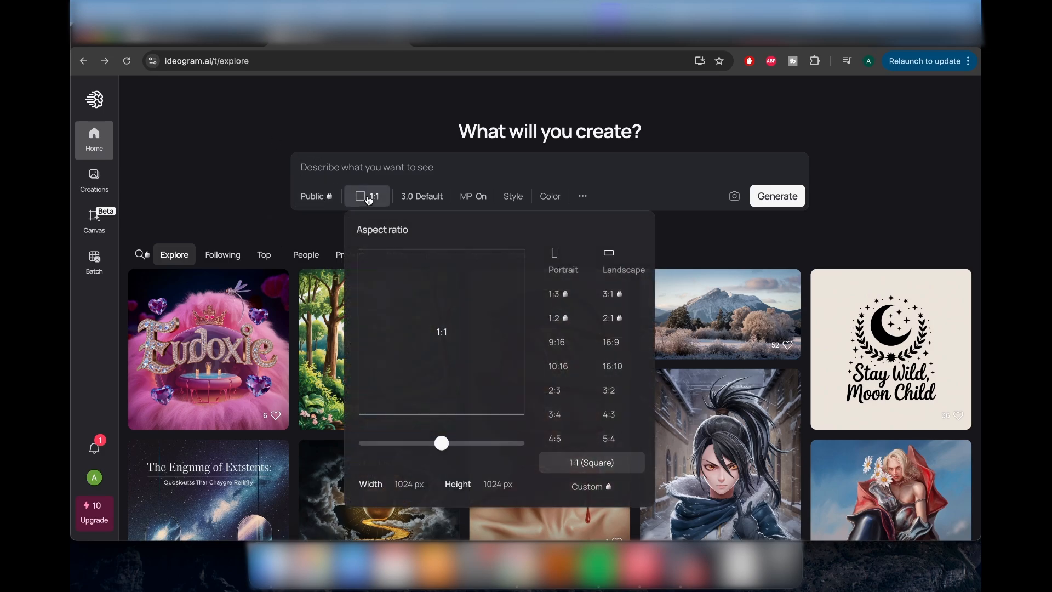
pyautogui.click(611, 342)
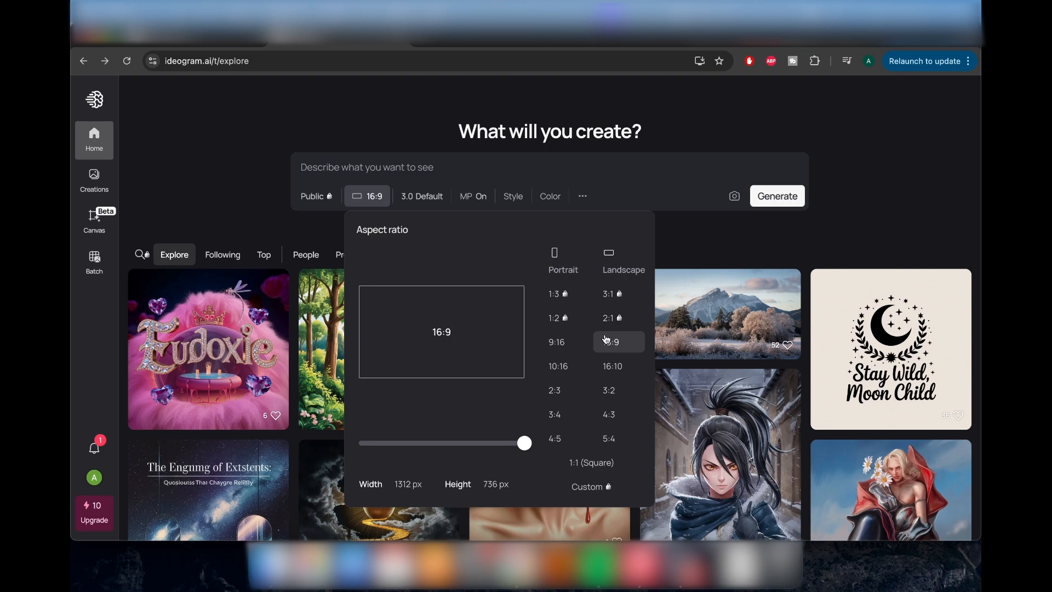
pyautogui.click(422, 197)
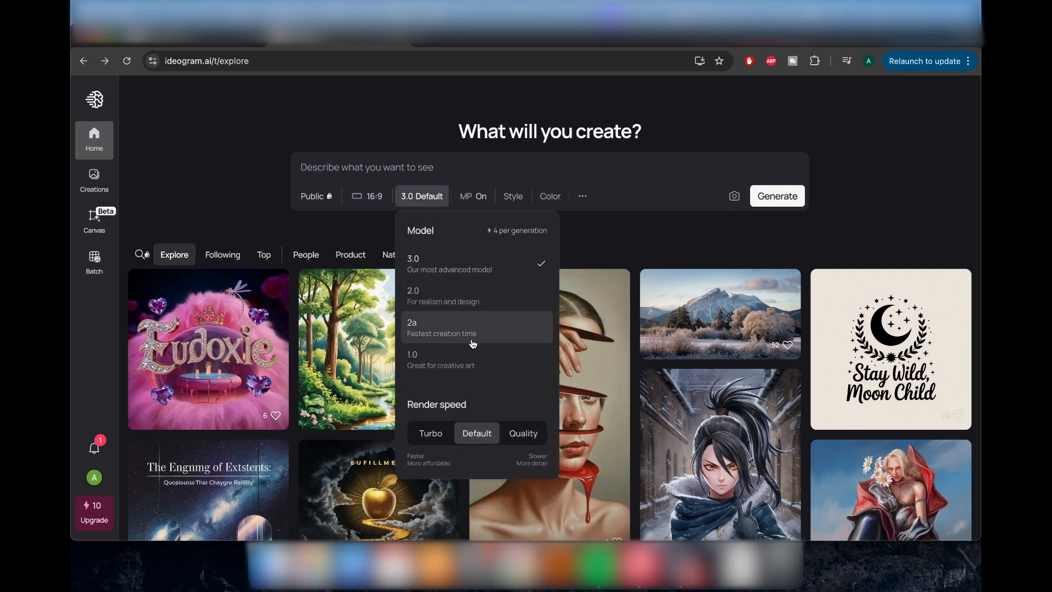
pyautogui.click(474, 197)
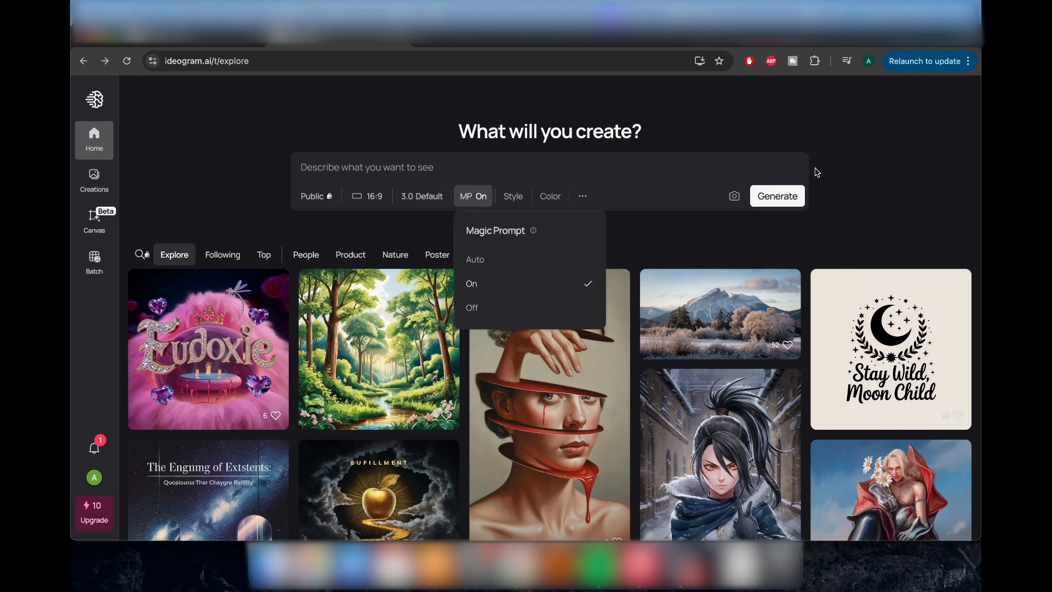
pyautogui.moveTo(533, 230)
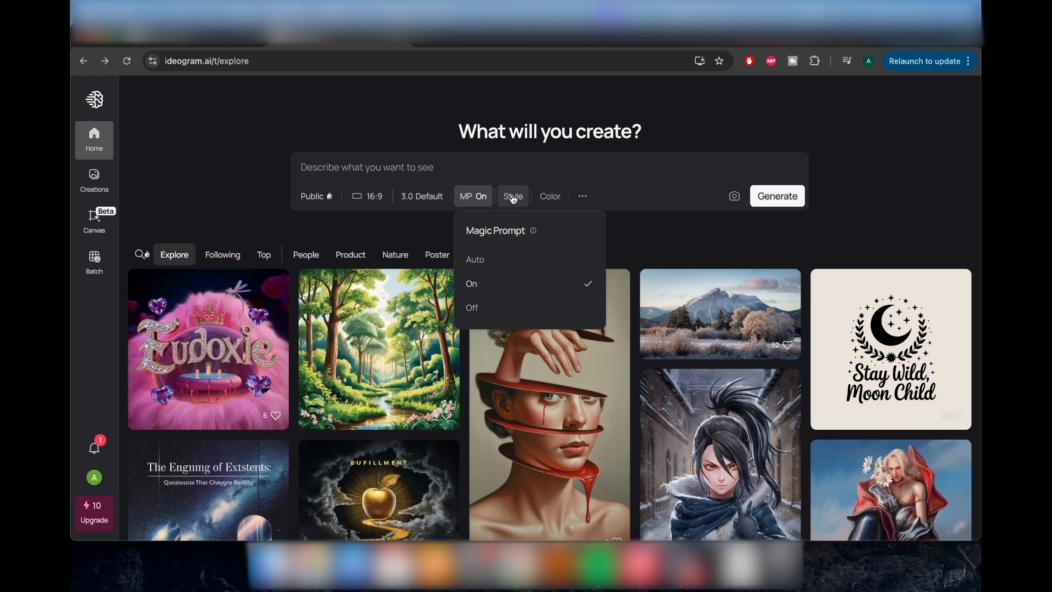
pyautogui.click(509, 196)
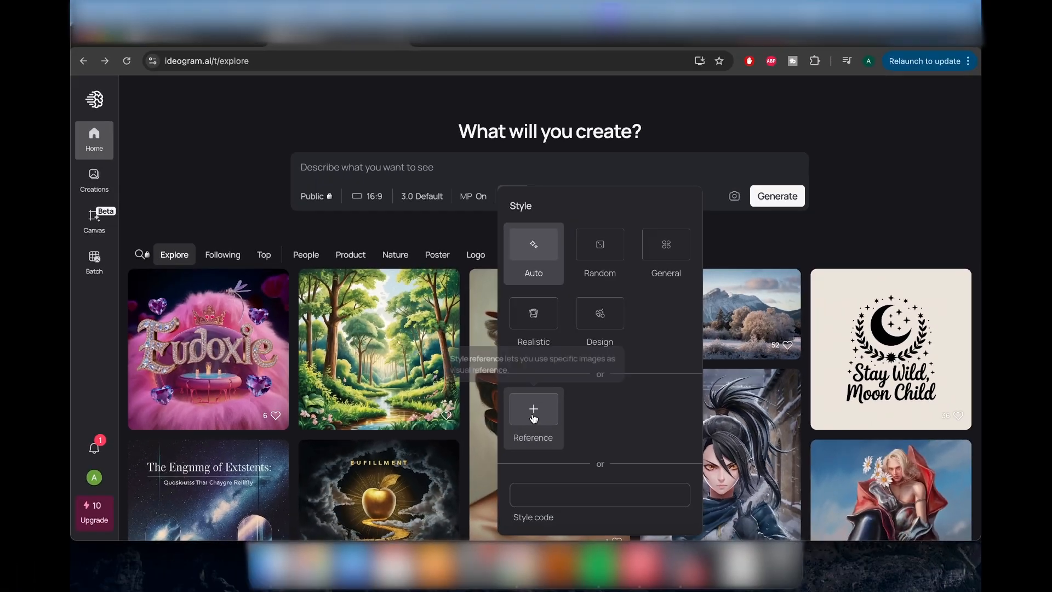
pyautogui.scroll(-1, 573, 493)
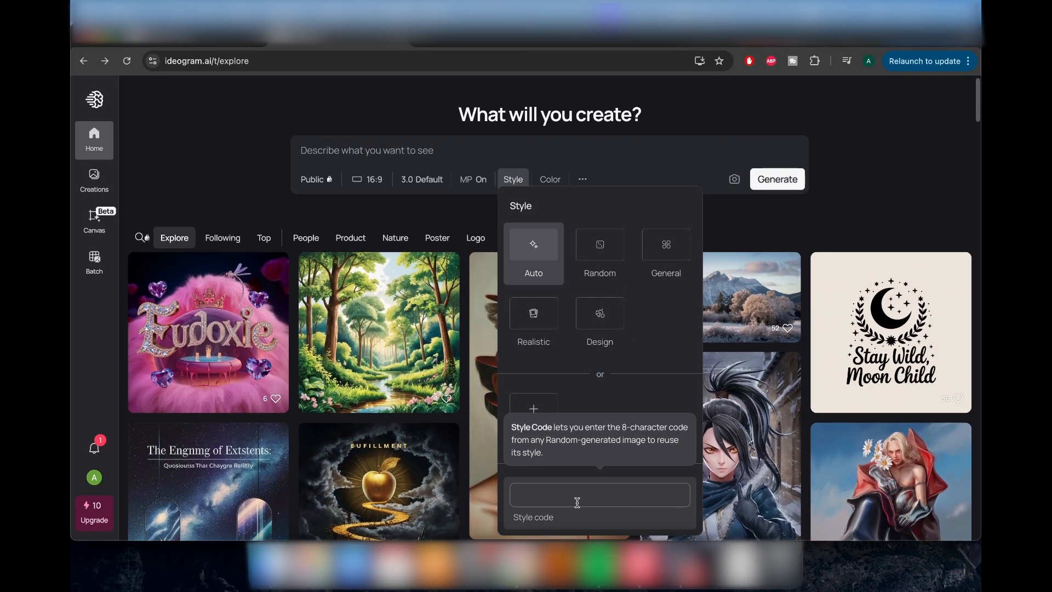
pyautogui.scroll(1, 310, 180)
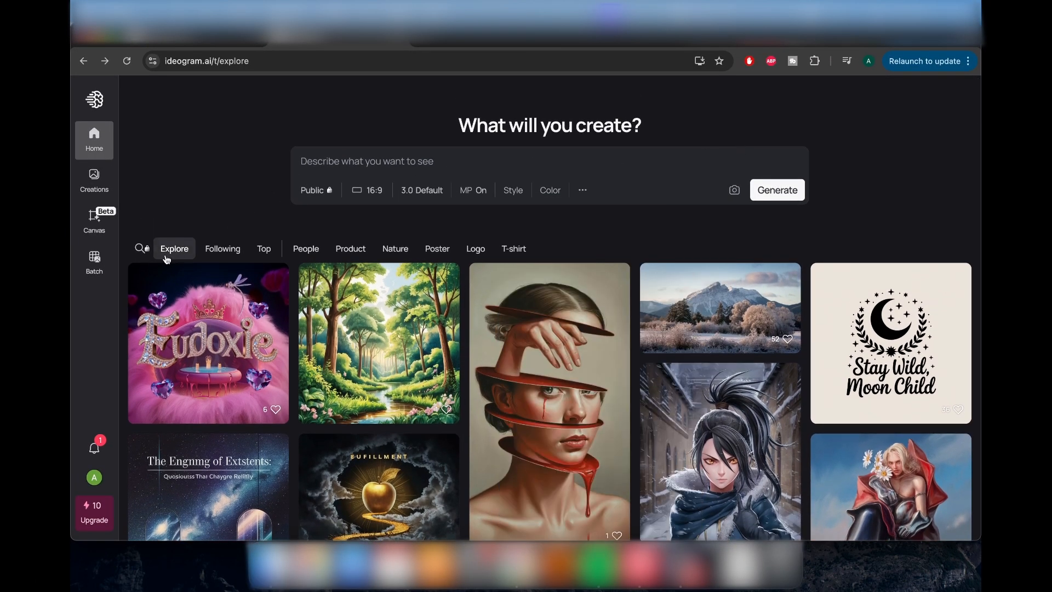
# - Look at the Creations page and the Canvas workspace with its list of canvases, and return to the home page
pyautogui.click(102, 188)
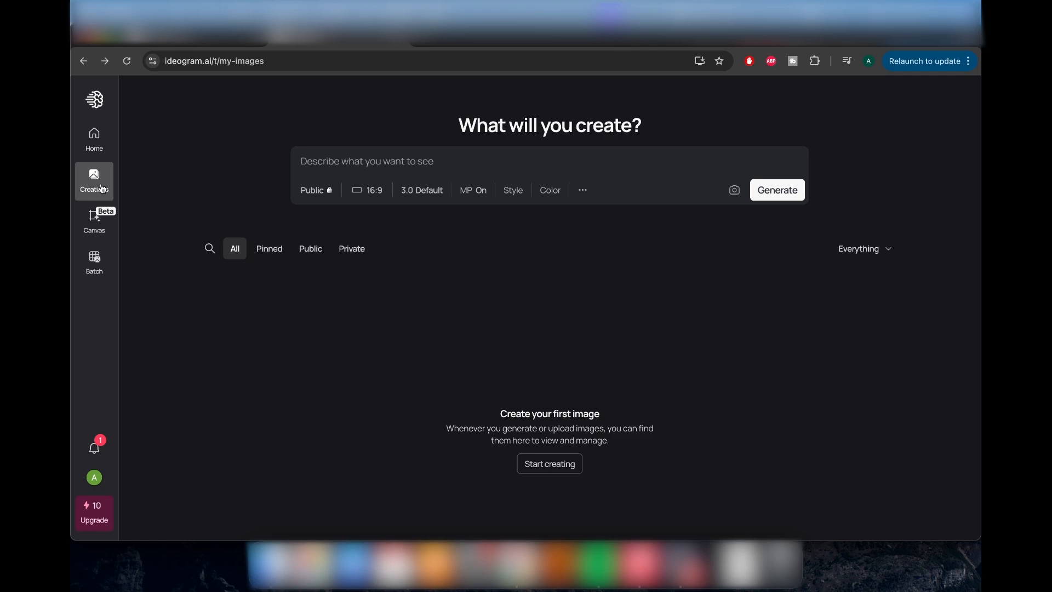
pyautogui.click(87, 224)
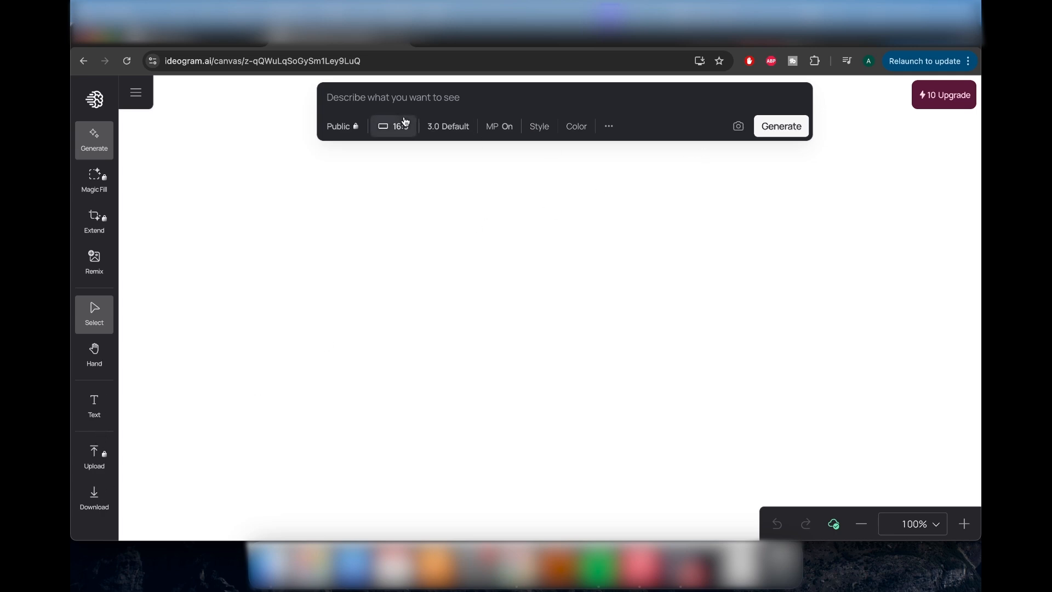
pyautogui.click(138, 95)
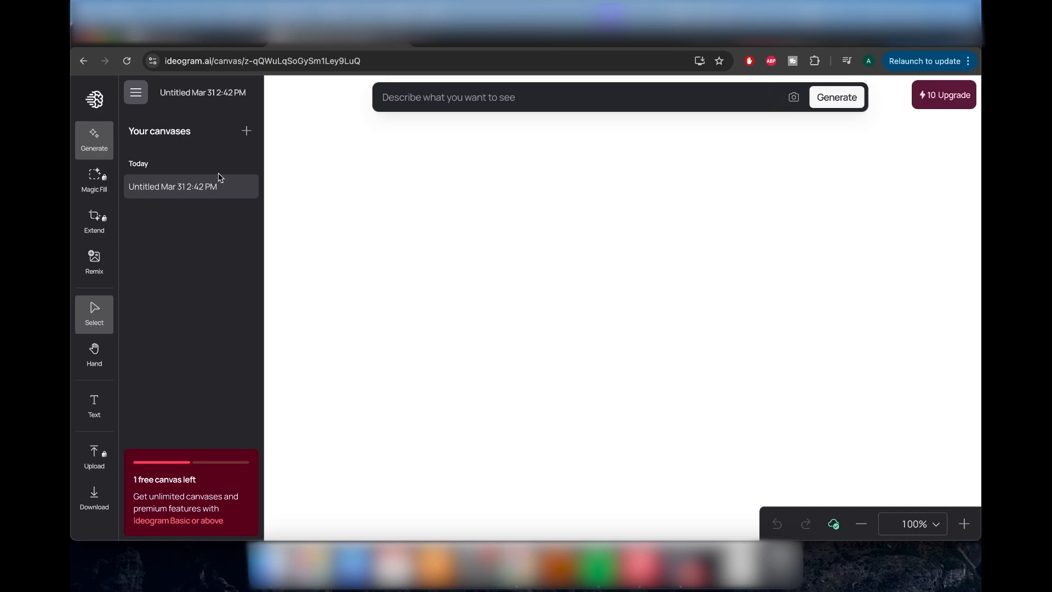
pyautogui.click(136, 92)
pyautogui.click(91, 100)
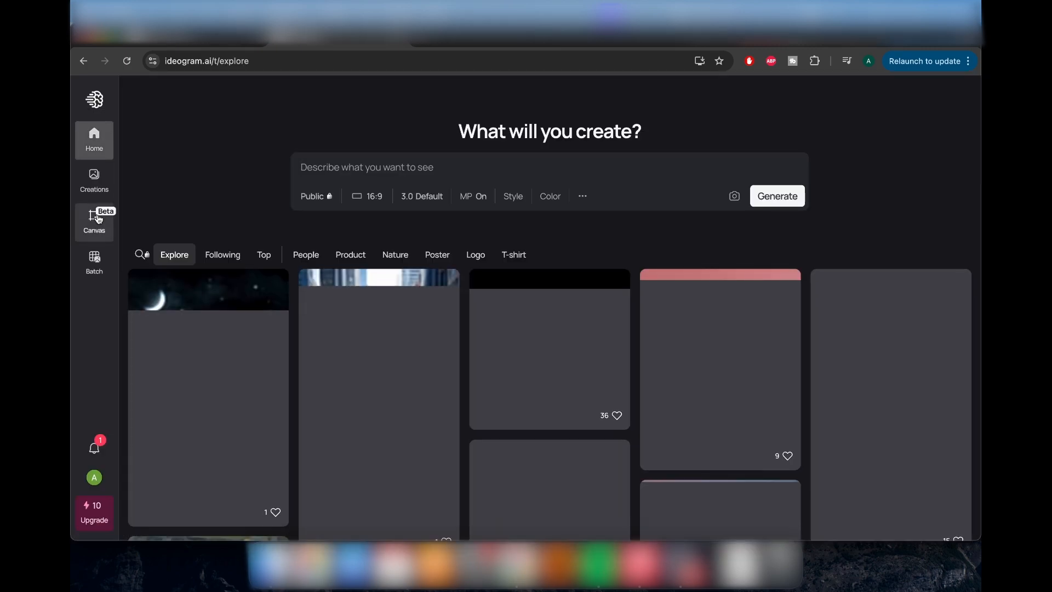
pyautogui.click(99, 218)
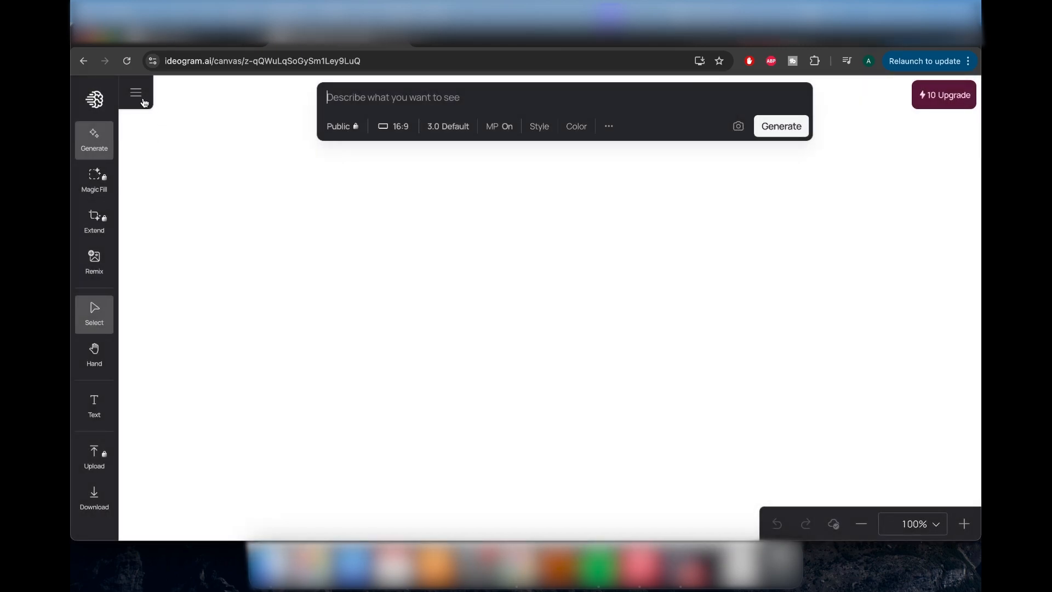
pyautogui.click(143, 102)
pyautogui.click(142, 102)
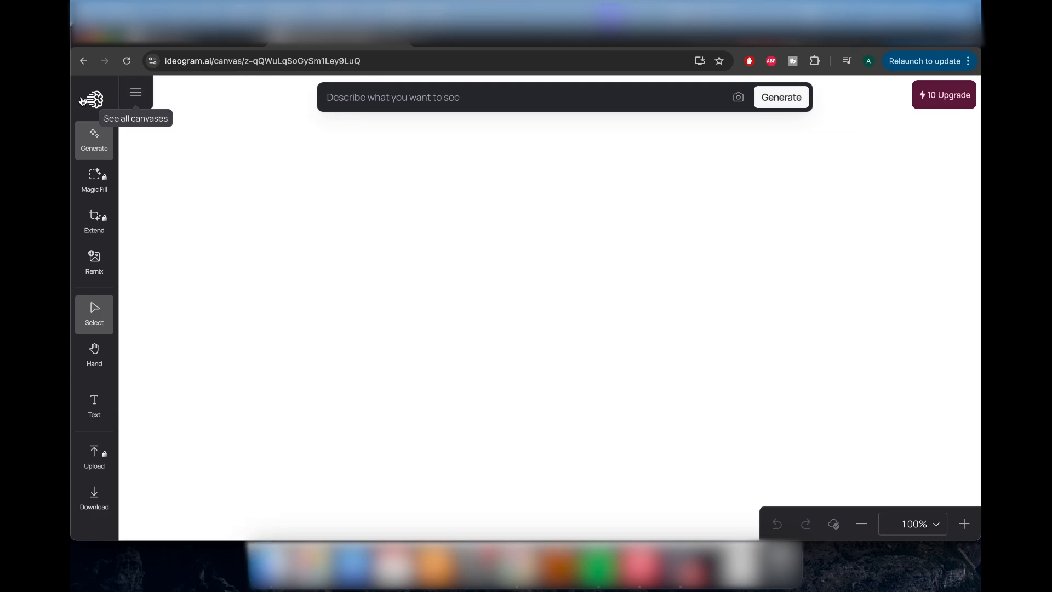
pyautogui.click(93, 99)
# - View the Batch Generation page and its template download choices, and return to the home page
pyautogui.click(101, 262)
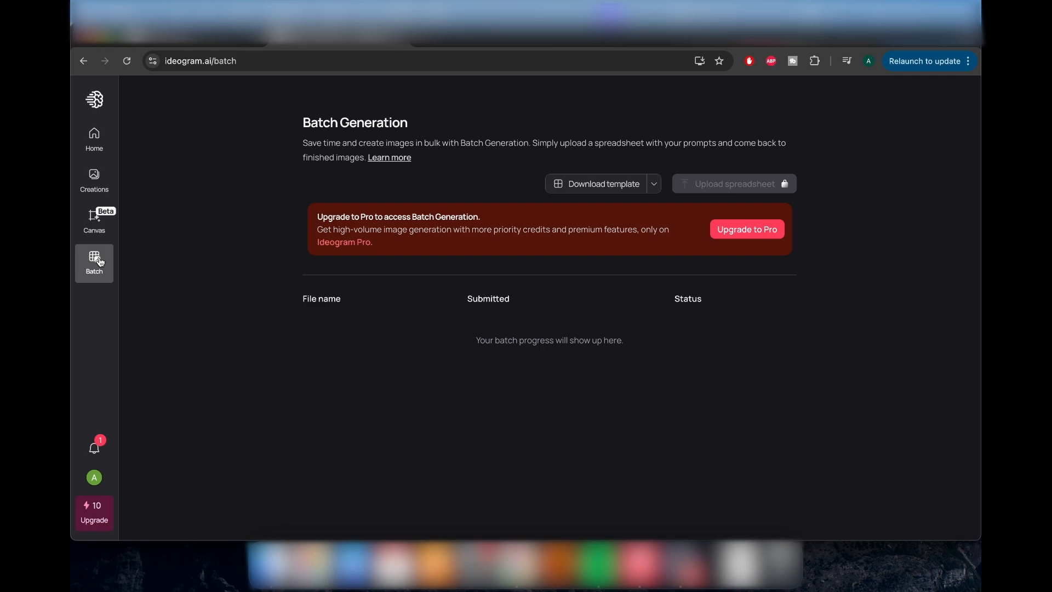
pyautogui.click(655, 185)
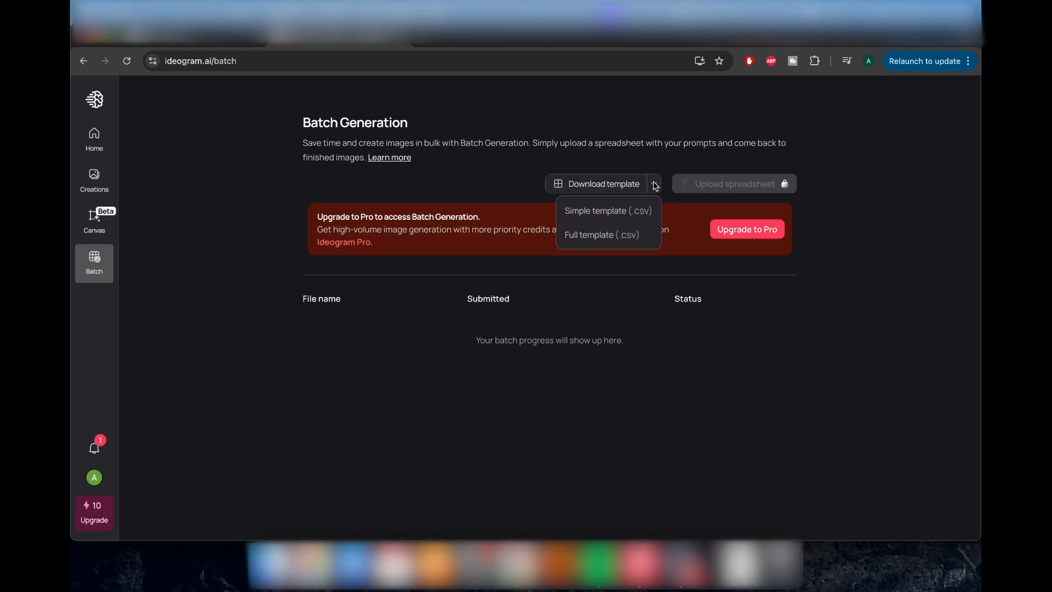
pyautogui.click(655, 185)
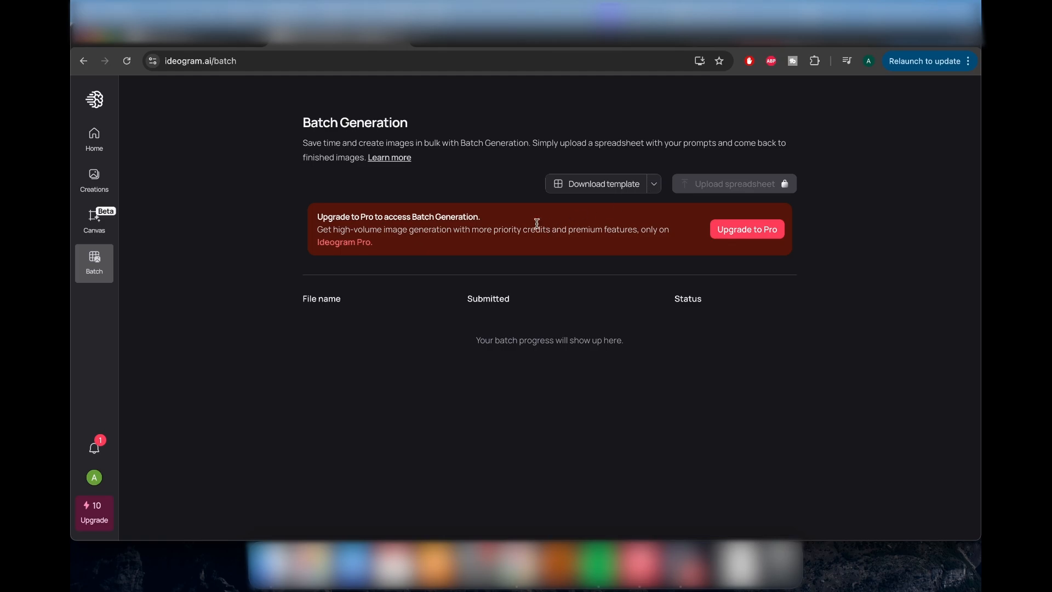
pyautogui.click(95, 99)
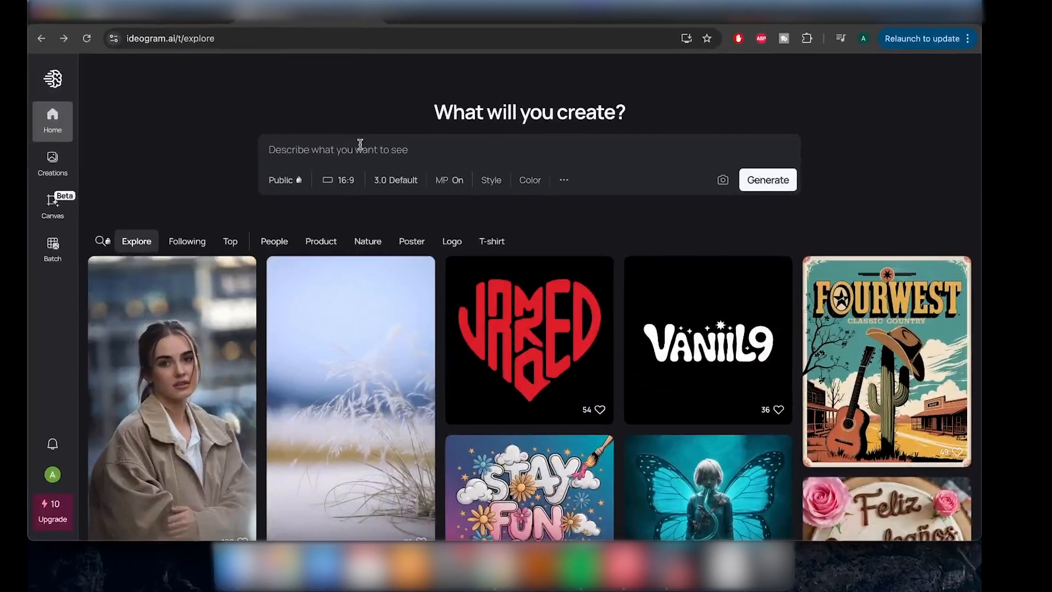
# - Enter the image prompt "A city scape of the ancient city of Baghdad during the Aladin and Ali Baba times"
pyautogui.write('A city scape of the city Baghdad')
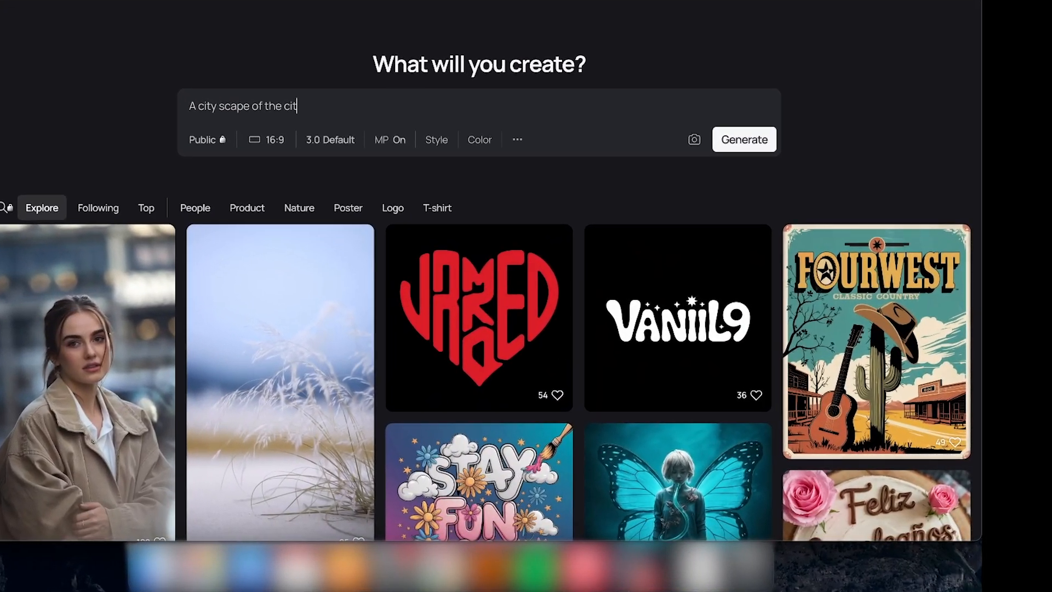
pyautogui.press('BackSpace')
pyautogui.press('BackSpace')
pyautogui.press('BackSpace')
pyautogui.press('BackSpace')
pyautogui.press('BackSpace')
pyautogui.press('BackSpace')
pyautogui.press('BackSpace')
pyautogui.press('BackSpace')
pyautogui.press('BackSpace')
pyautogui.press('BackSpace')
pyautogui.press('BackSpace')
pyautogui.press('BackSpace')
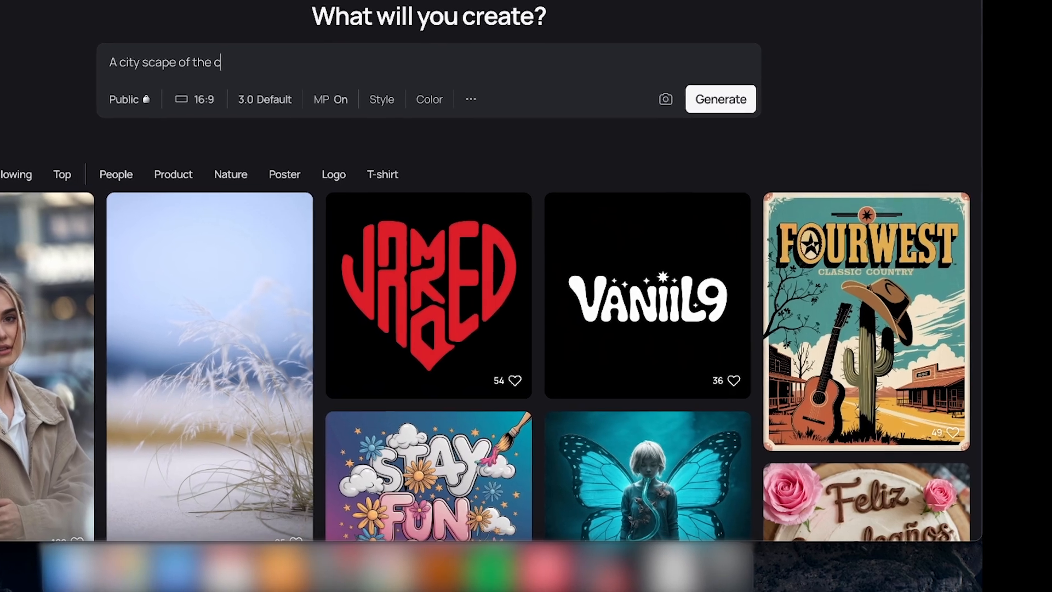
pyautogui.write('ancient city of Baghdad during the Aladin and Ali Baba times')
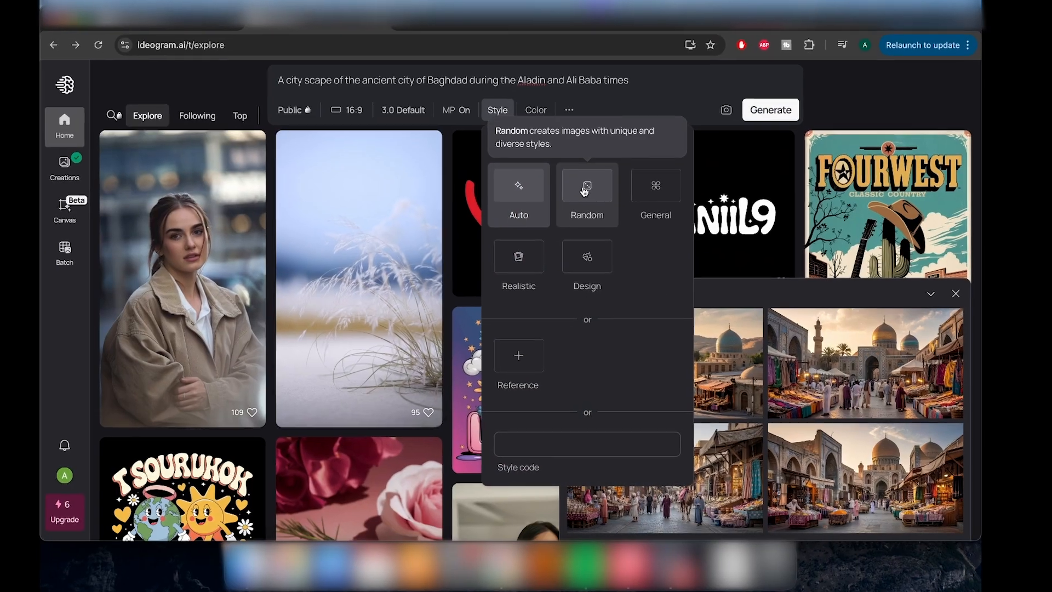
# - Generate the Baghdad prompt again with the Random style, and close the results preview and the plan-limit banner
pyautogui.click(586, 187)
pyautogui.click(761, 78)
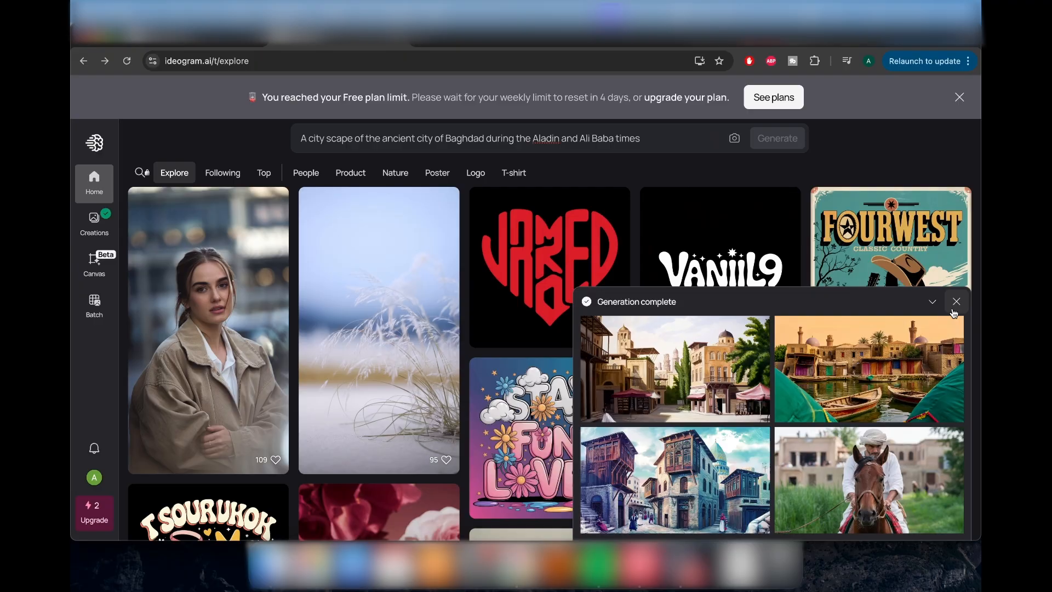
pyautogui.click(956, 302)
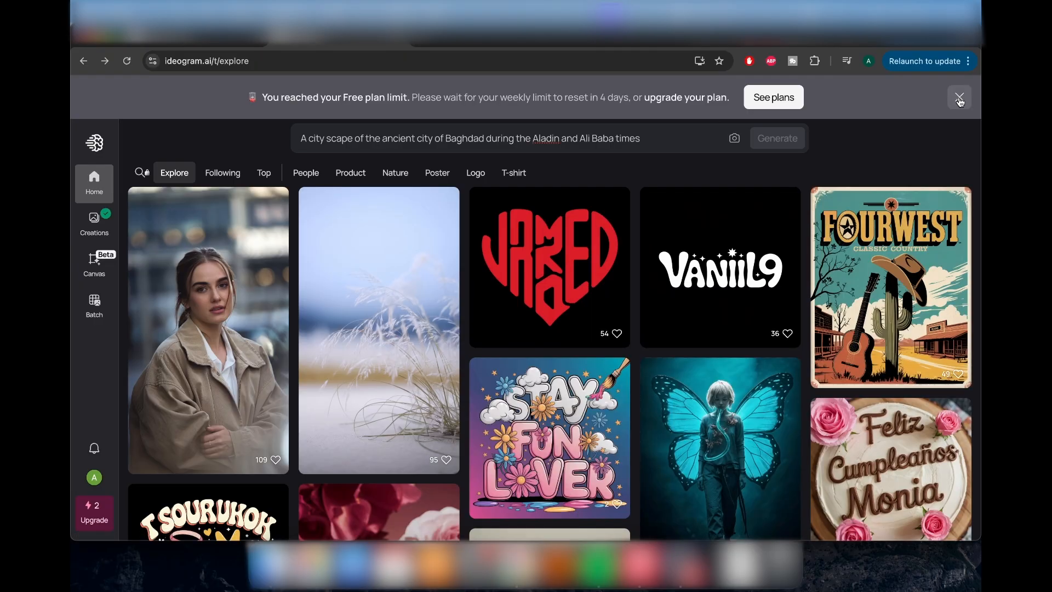
pyautogui.click(960, 101)
# - Expand the prompt box to show its settings and open the plan upgrade options
pyautogui.click(650, 95)
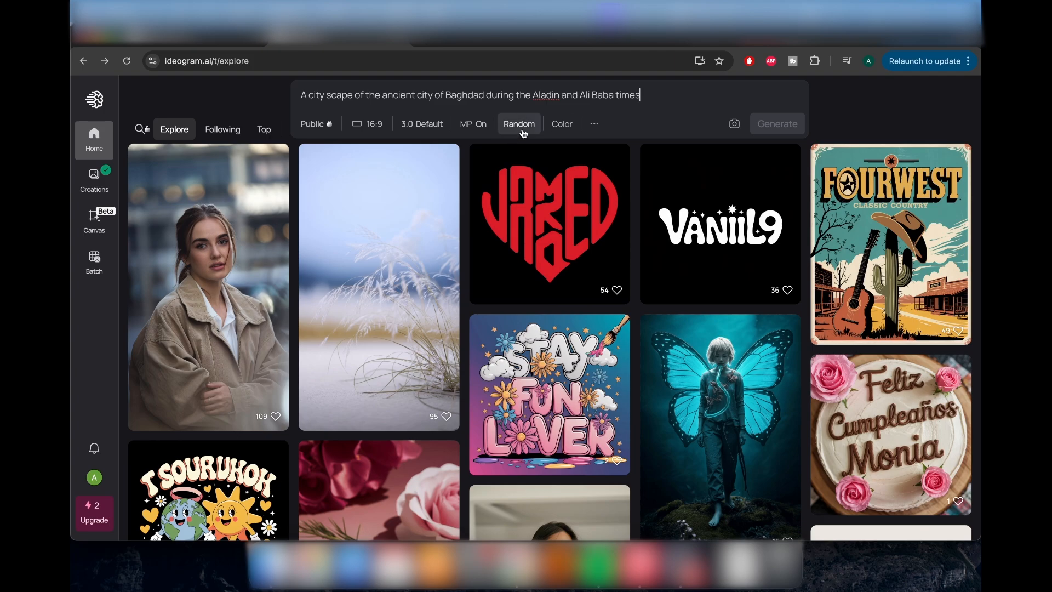
pyautogui.click(93, 512)
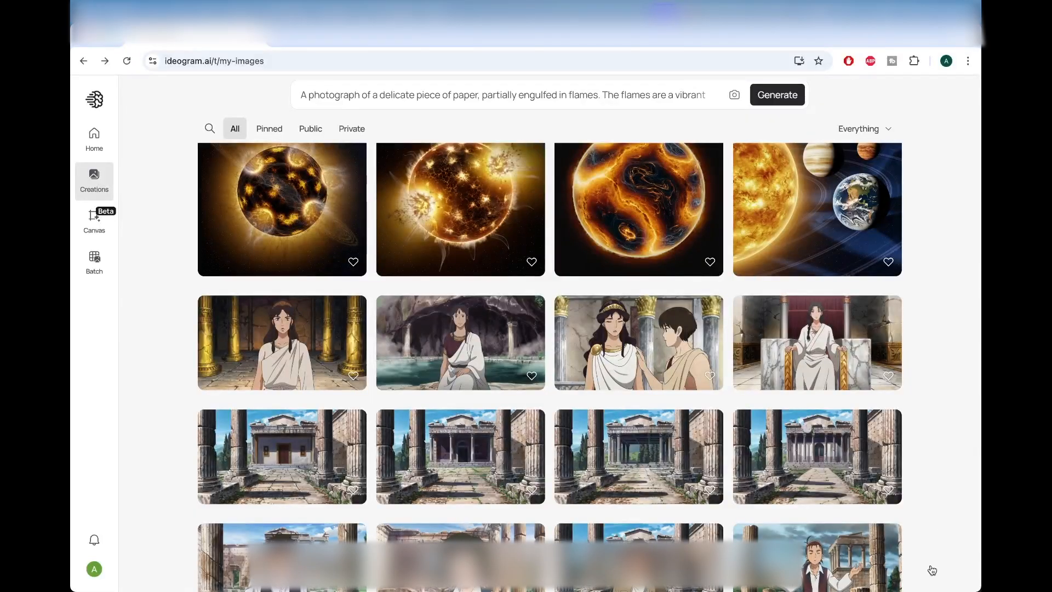
# - Open the anime image of the woman between cracked gold columns from Creations in Canvas, with the whole picture in view
pyautogui.click(279, 349)
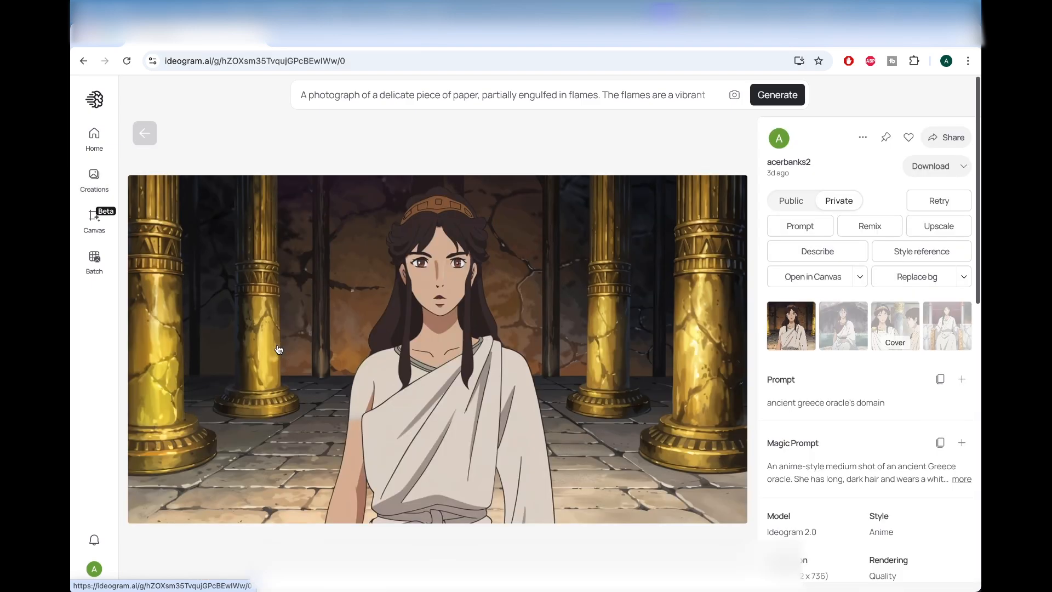
pyautogui.click(819, 283)
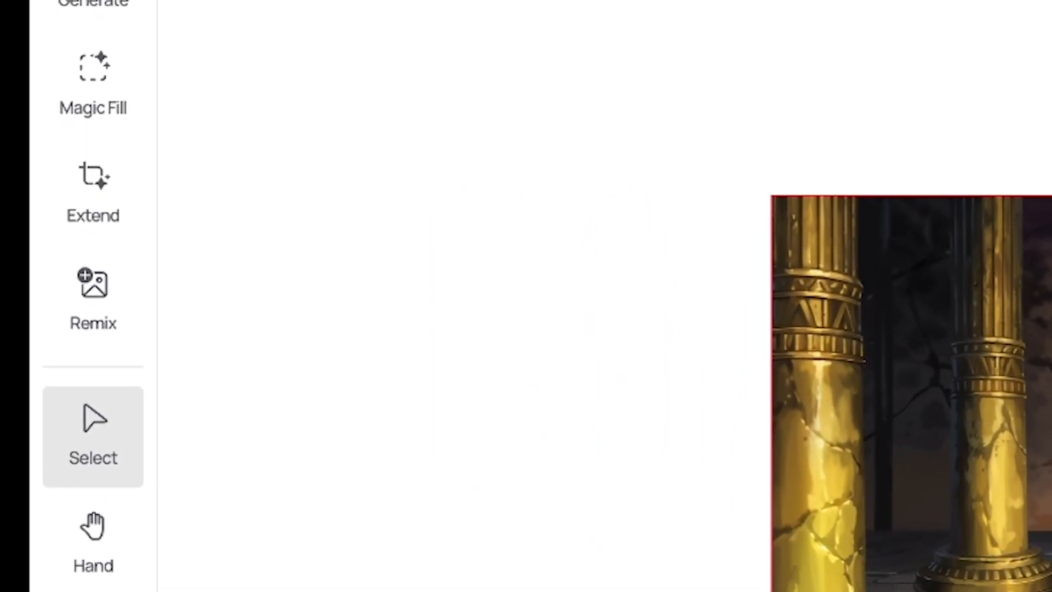
pyautogui.scroll(5, 946, 536)
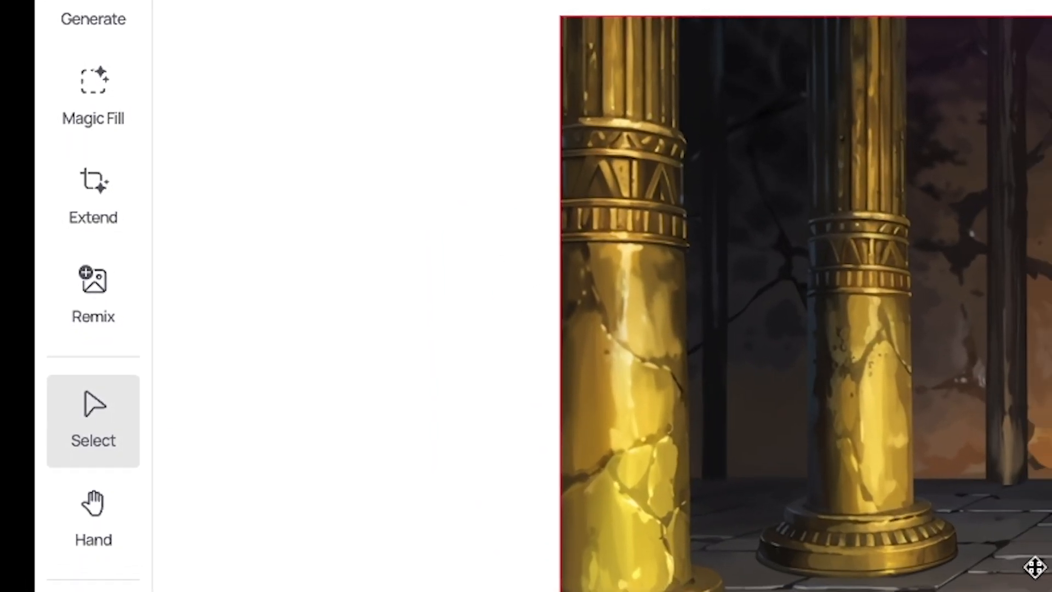
pyautogui.scroll(5, 946, 536)
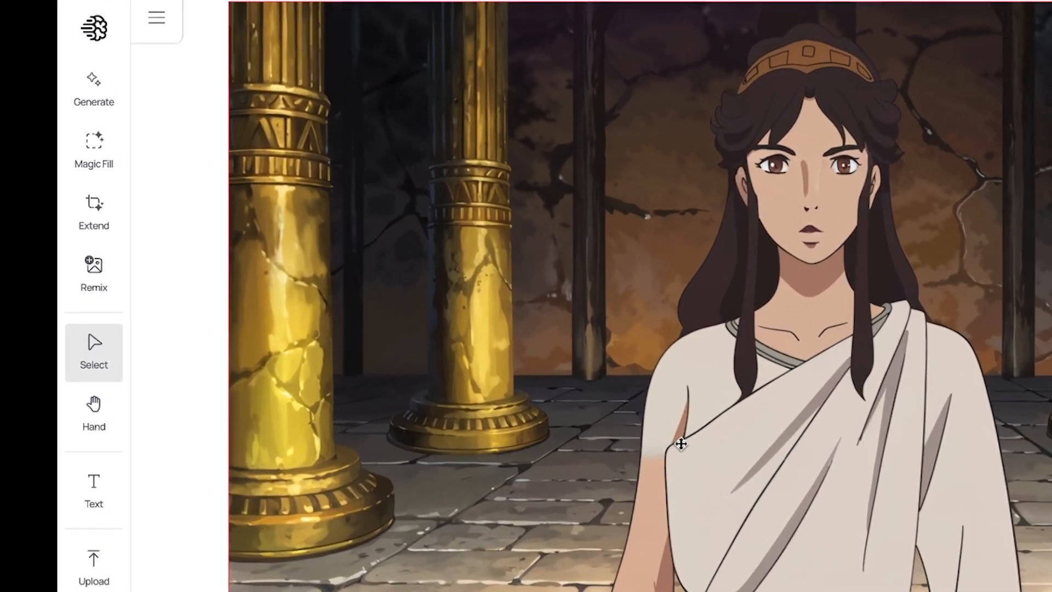
pyautogui.scroll(-5, 592, 413)
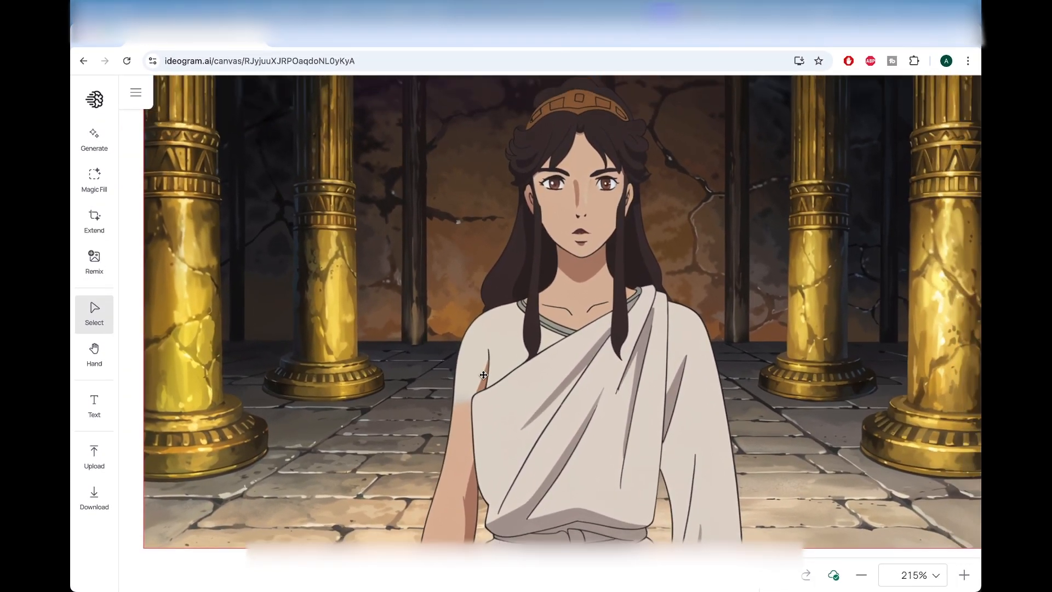
pyautogui.scroll(2, 483, 374)
pyautogui.hscroll(1, 484, 375)
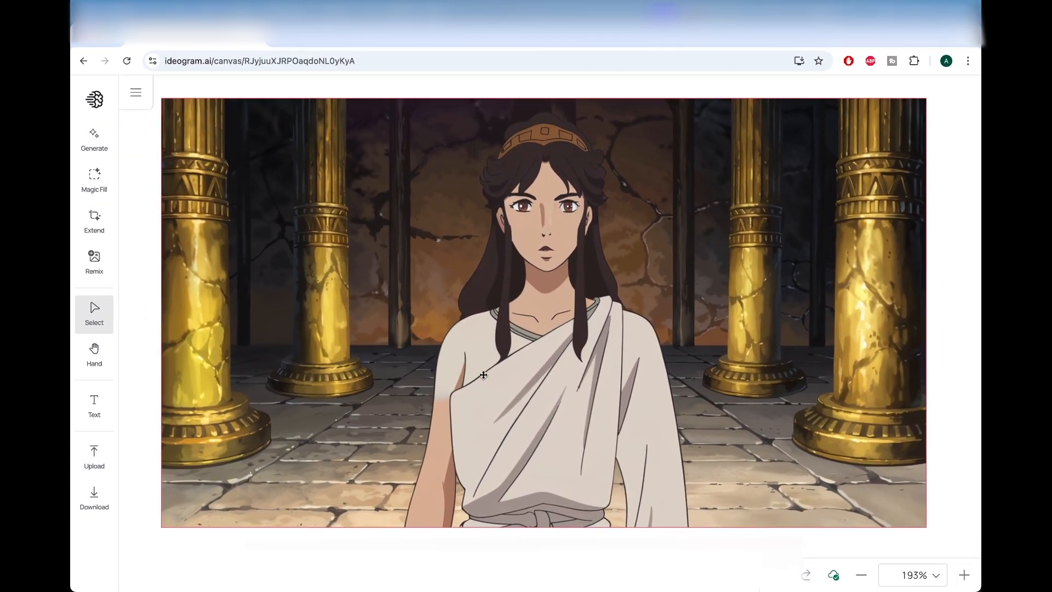
# - Start Magic Fill and mask the woman with a rectangle that runs down to the image's lower edge
pyautogui.click(94, 177)
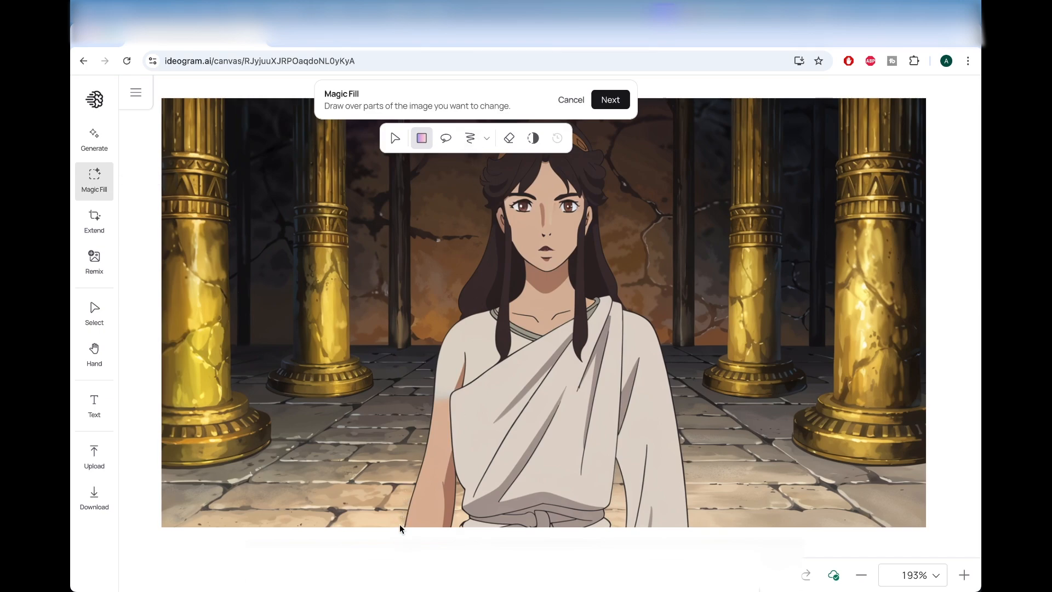
pyautogui.moveTo(400, 524)
pyautogui.mouseDown()
pyautogui.moveTo(522, 311)
pyautogui.moveTo(677, 130)
pyautogui.moveTo(702, 126)
pyautogui.moveTo(693, 125)
pyautogui.mouseUp()
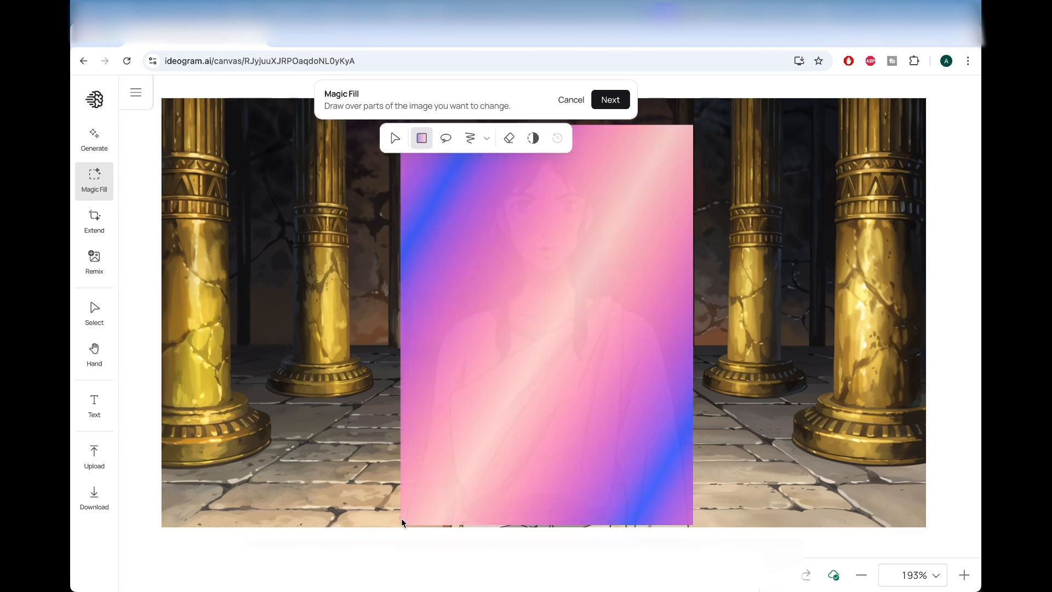
pyautogui.moveTo(401, 521); pyautogui.dragTo(694, 532)
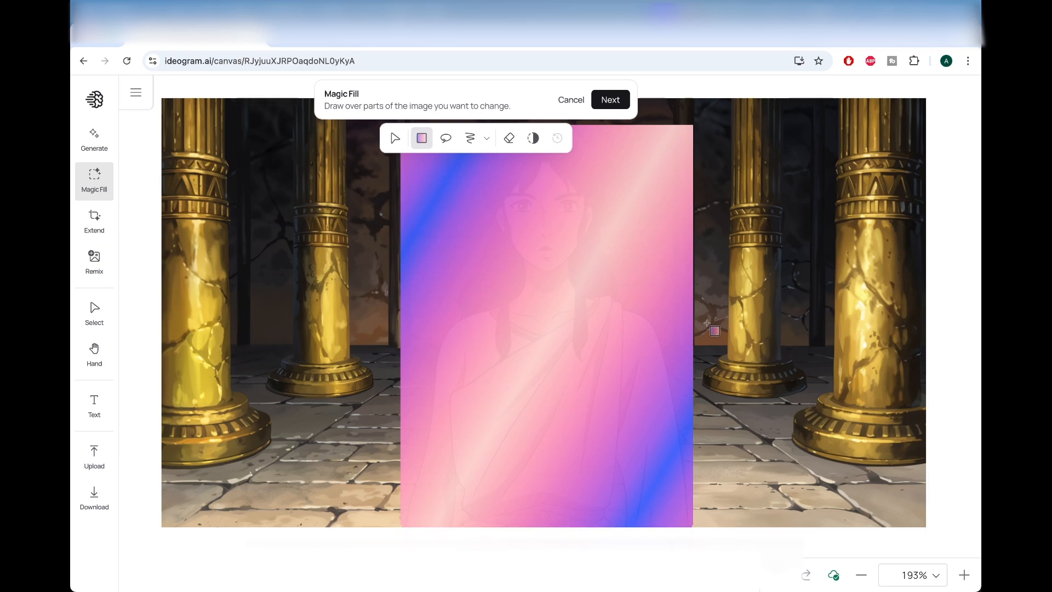
pyautogui.click(610, 99)
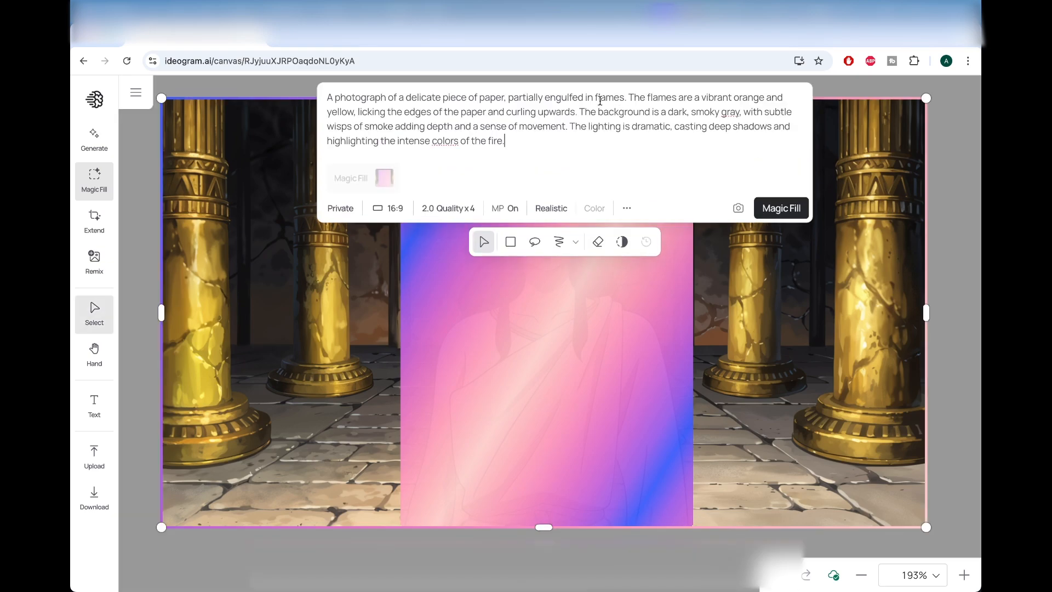
# - Run Magic Fill on the masked area with the prompt "Remove character", generating 1 image
pyautogui.hotkey('ctrl', 'a')
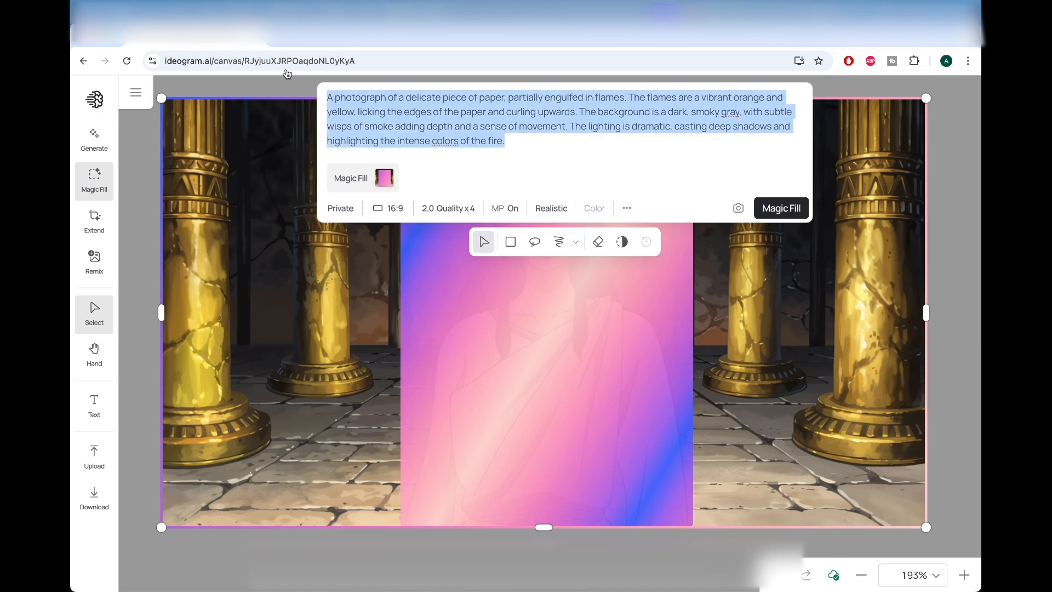
pyautogui.write('Remove character')
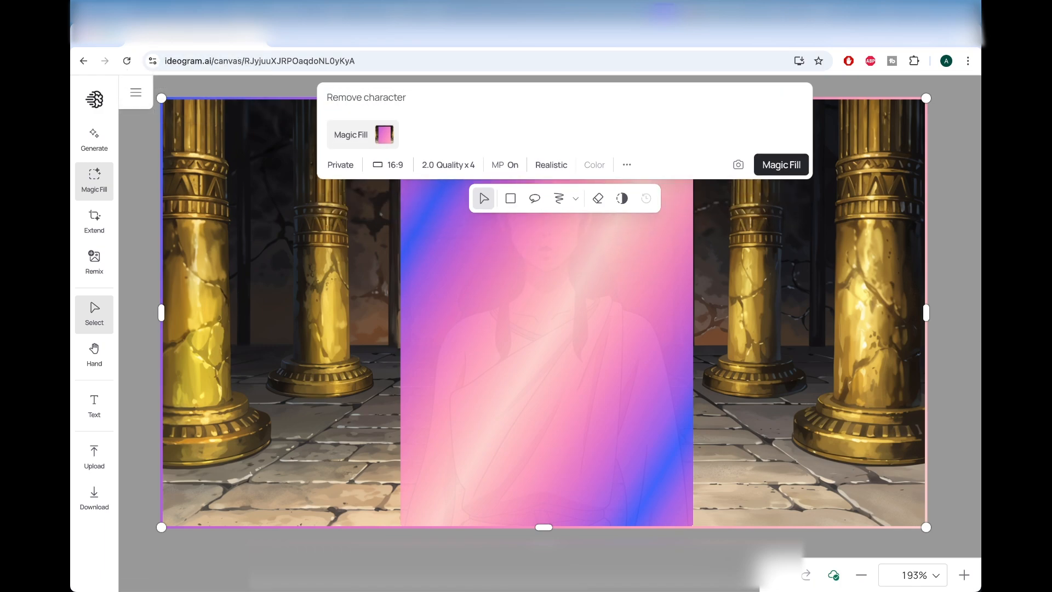
pyautogui.click(445, 164)
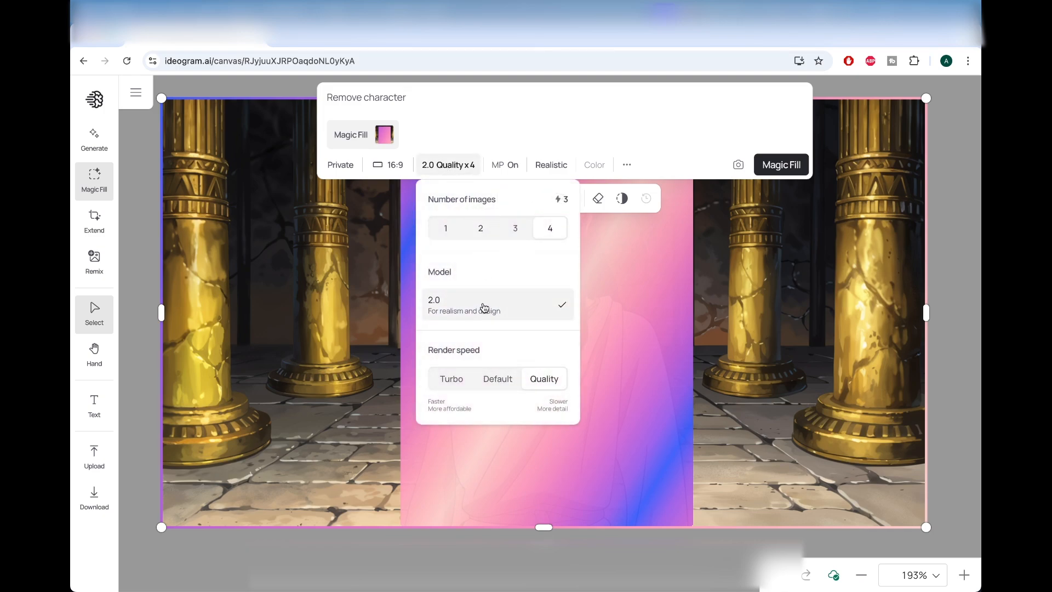
pyautogui.click(445, 230)
pyautogui.click(780, 164)
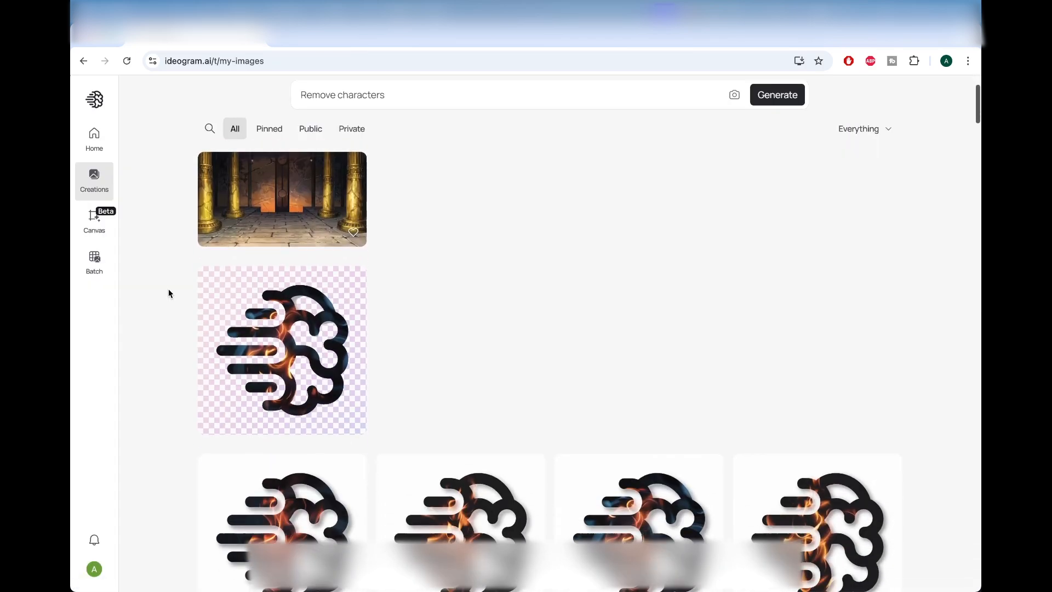
# - Open the plain black brain logo image from Creations and ask for a description of it
pyautogui.scroll(-5, 169, 288)
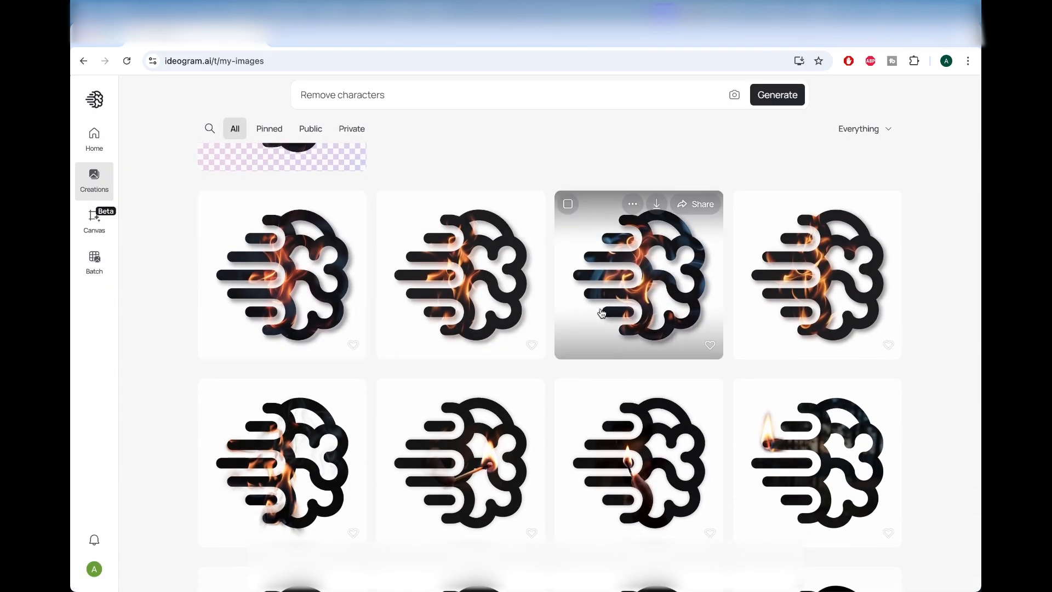
pyautogui.scroll(-6, 145, 315)
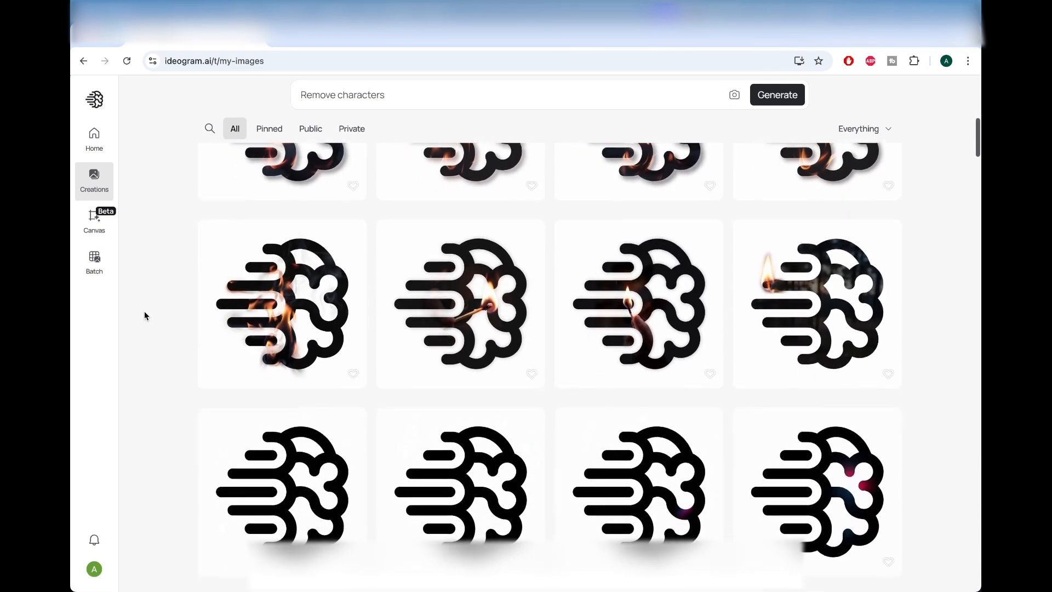
pyautogui.click(279, 298)
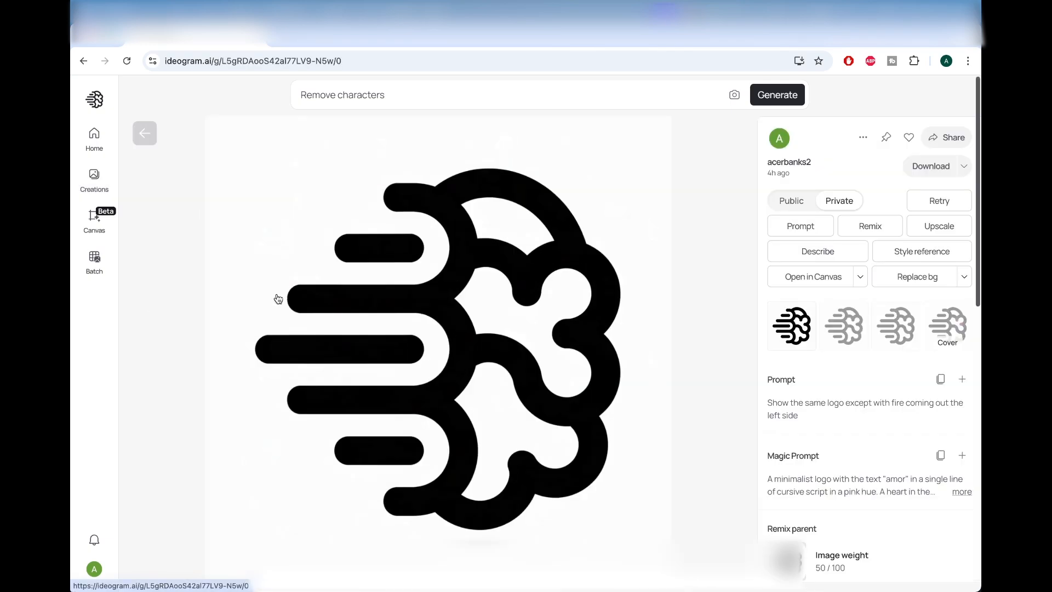
pyautogui.click(800, 248)
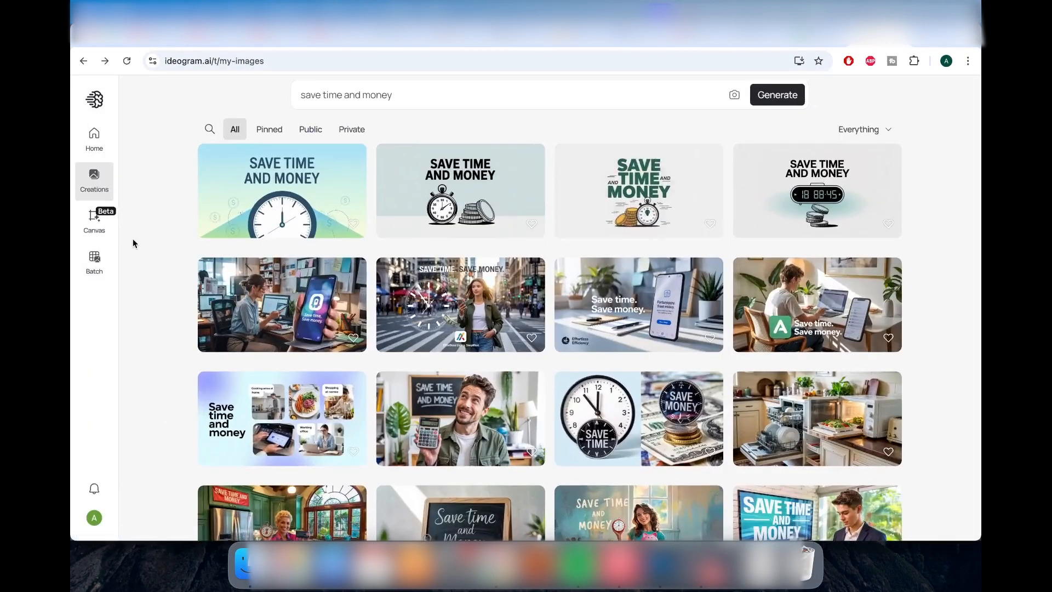
# - Browse the "save time and money" creations, view the image of the mustached man before the green sign, and return to the gallery
pyautogui.scroll(-1, 150, 245)
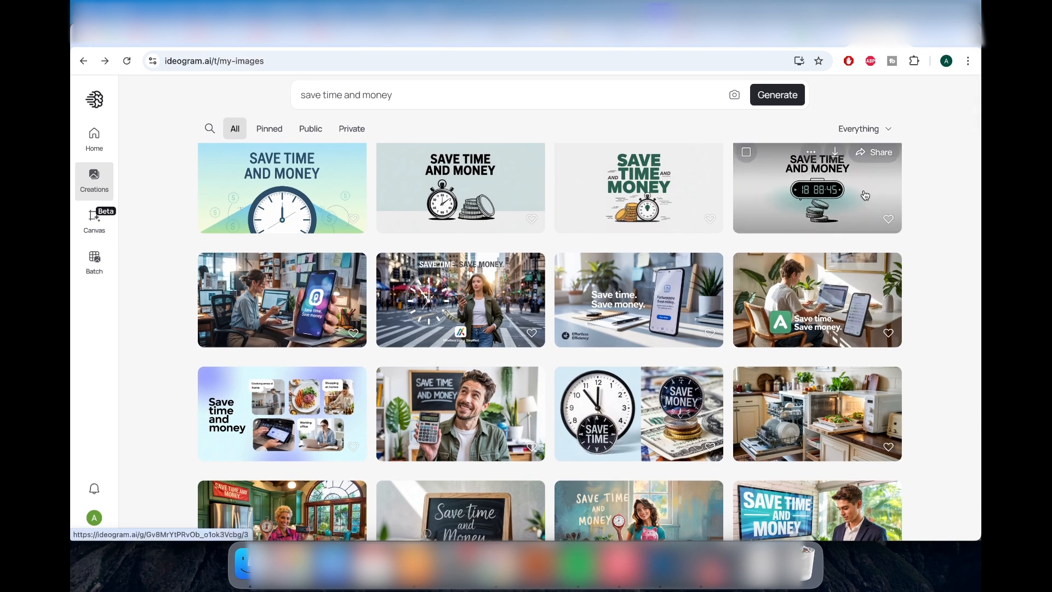
pyautogui.scroll(-1, 869, 208)
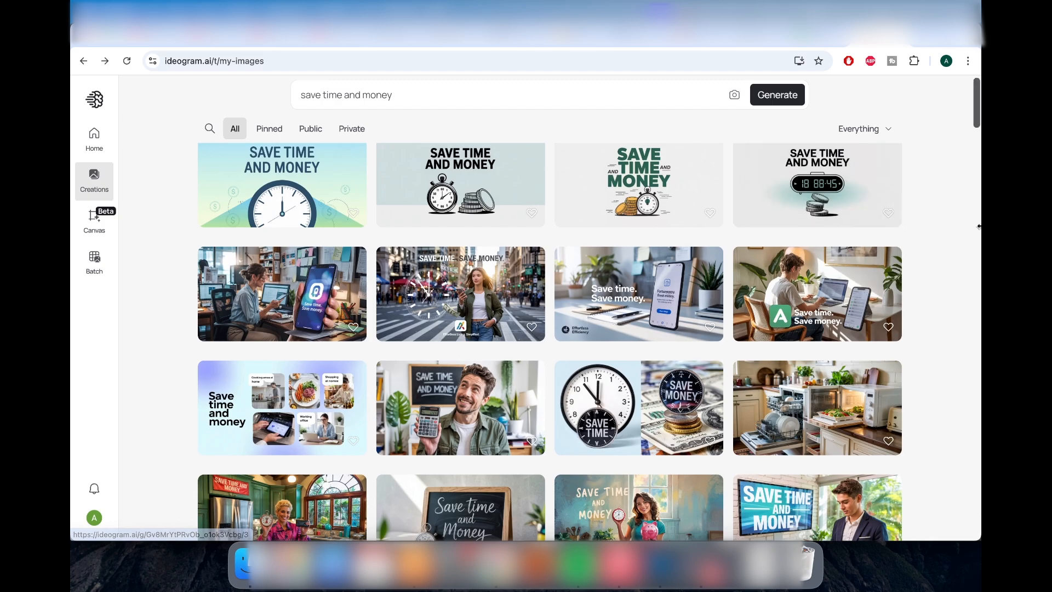
pyautogui.scroll(-5, 942, 229)
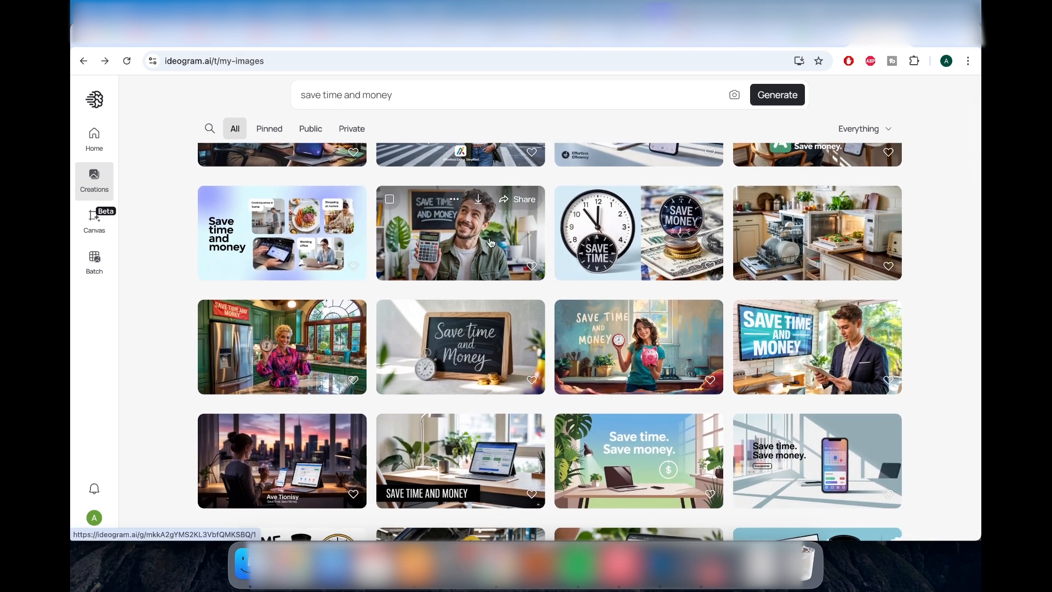
pyautogui.scroll(-3, 491, 243)
pyautogui.scroll(-15, 491, 243)
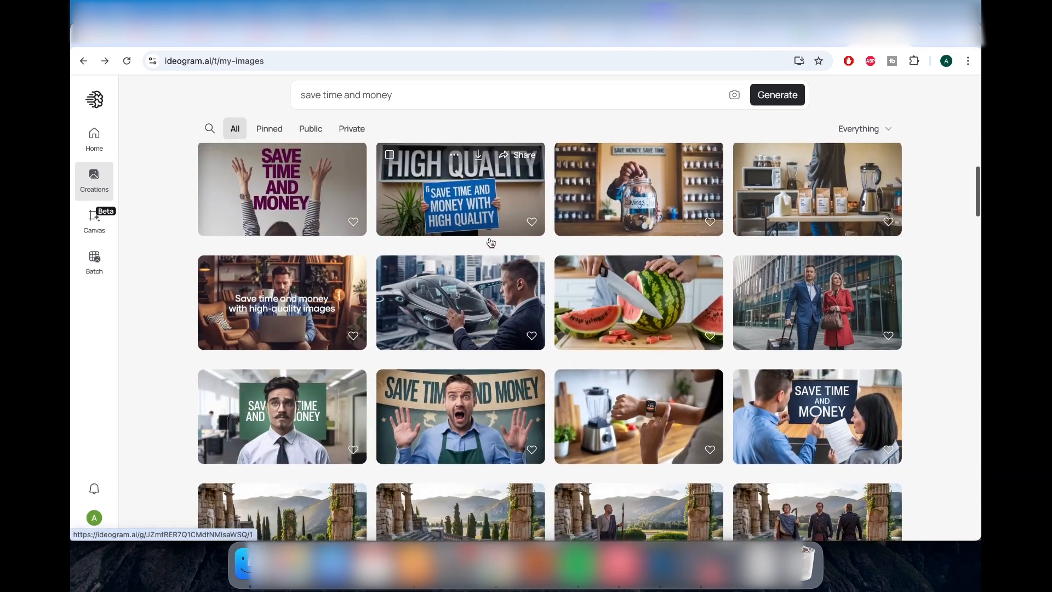
pyautogui.scroll(-3, 488, 238)
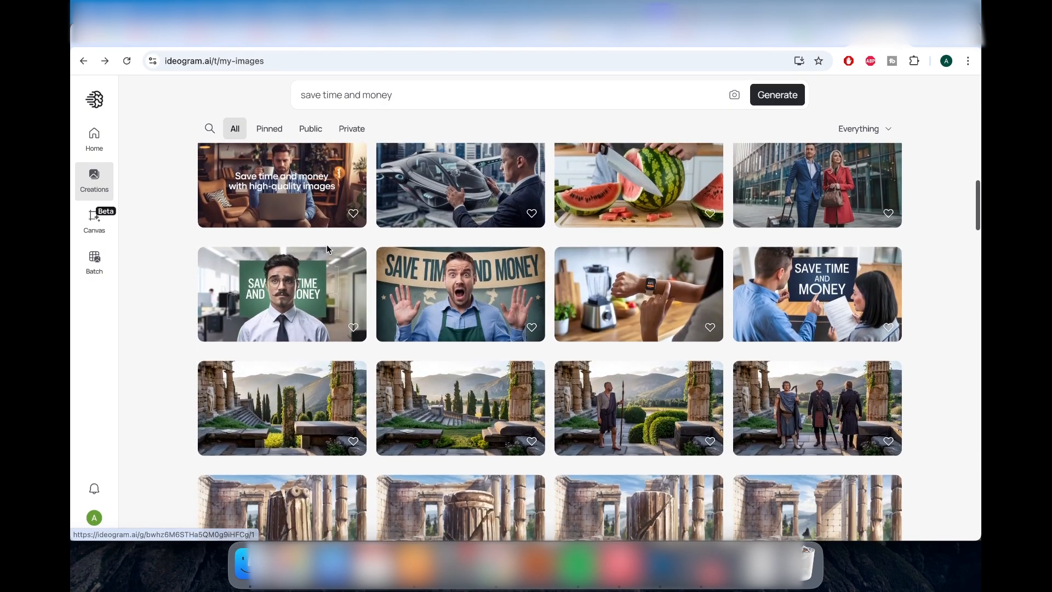
pyautogui.click(306, 301)
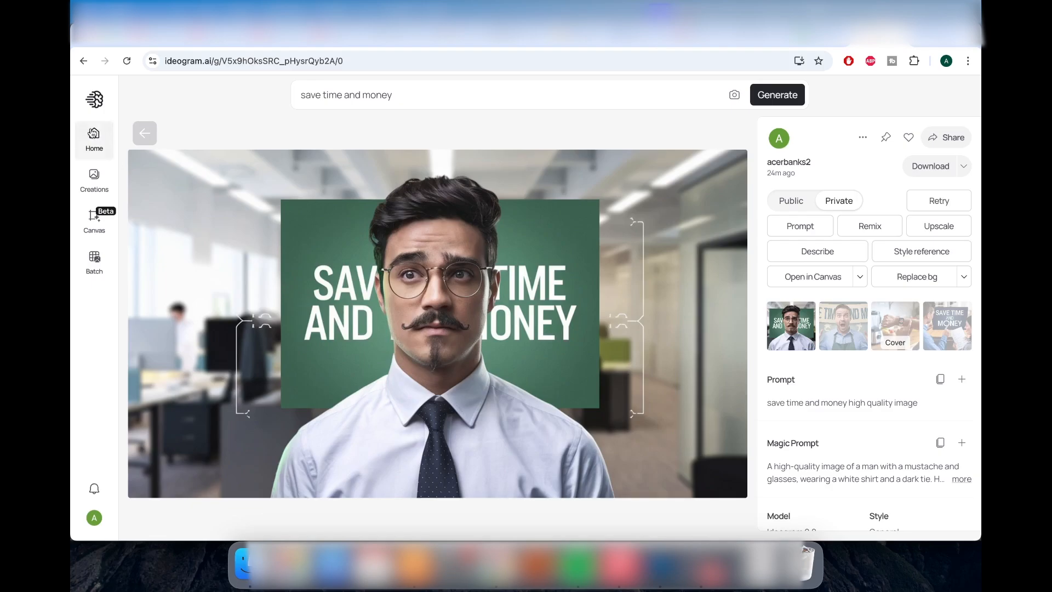
pyautogui.click(145, 134)
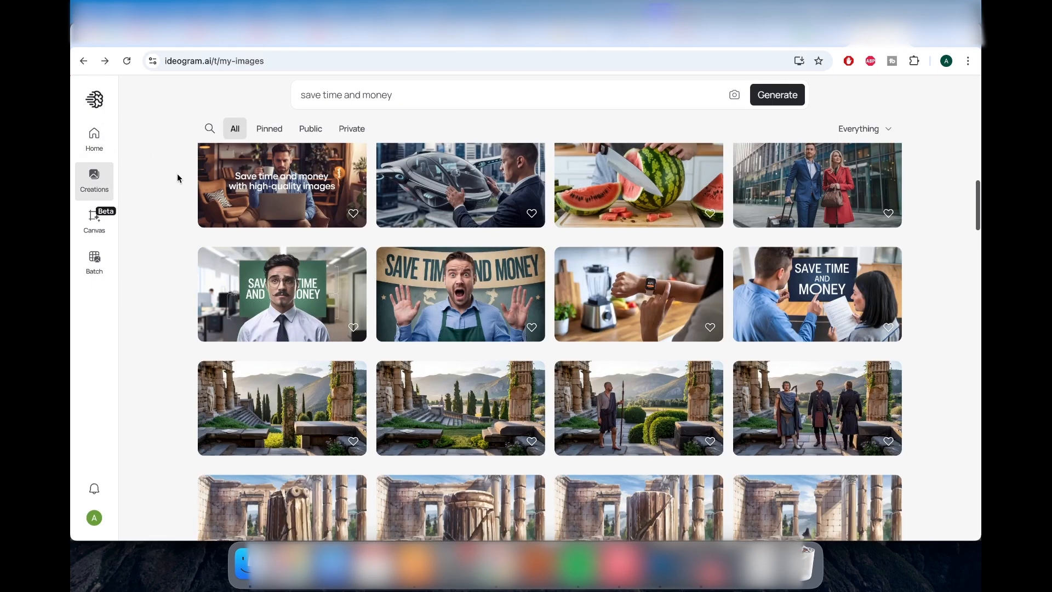
# - Open the street image of the woman beside the clock in Canvas and mask its headline, logo and tagline for Magic Fill
pyautogui.scroll(6, 182, 185)
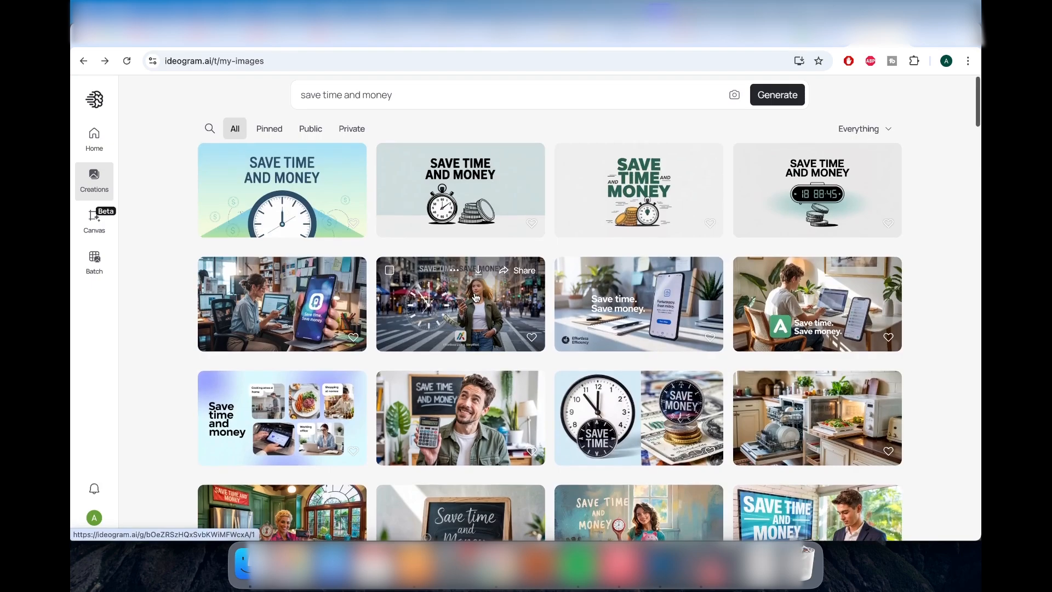
pyautogui.click(475, 297)
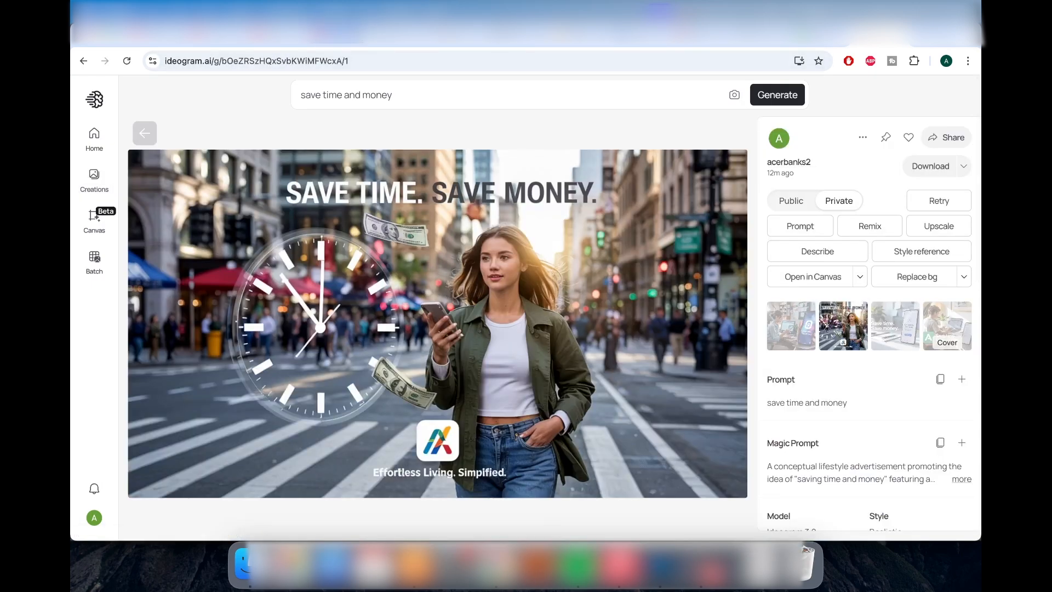
pyautogui.click(95, 178)
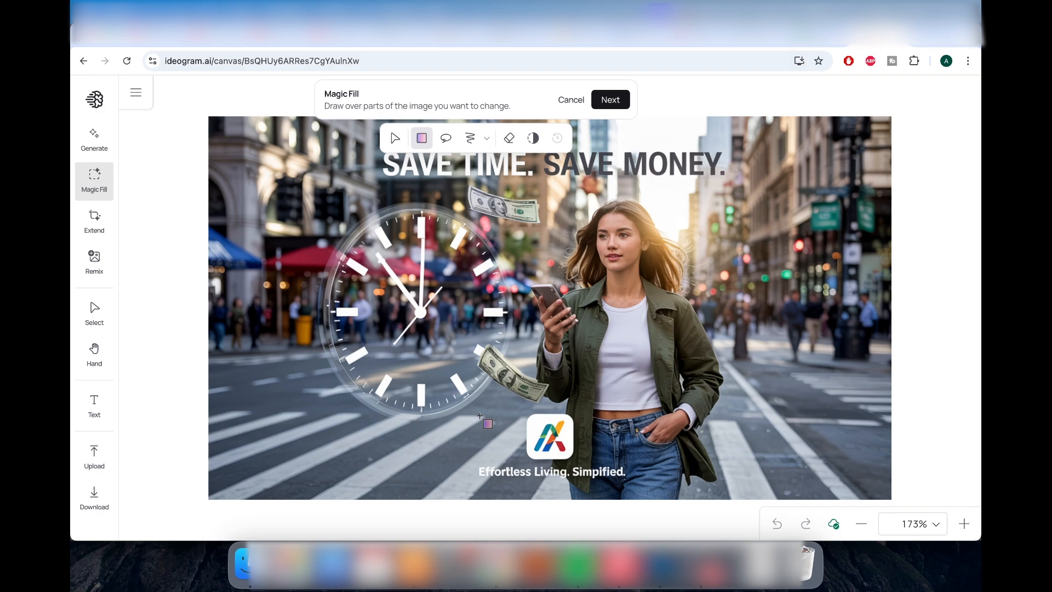
pyautogui.moveTo(480, 417)
pyautogui.mouseDown()
pyautogui.moveTo(573, 480)
pyautogui.moveTo(627, 479)
pyautogui.mouseUp()
pyautogui.moveTo(530, 414); pyautogui.dragTo(569, 418)
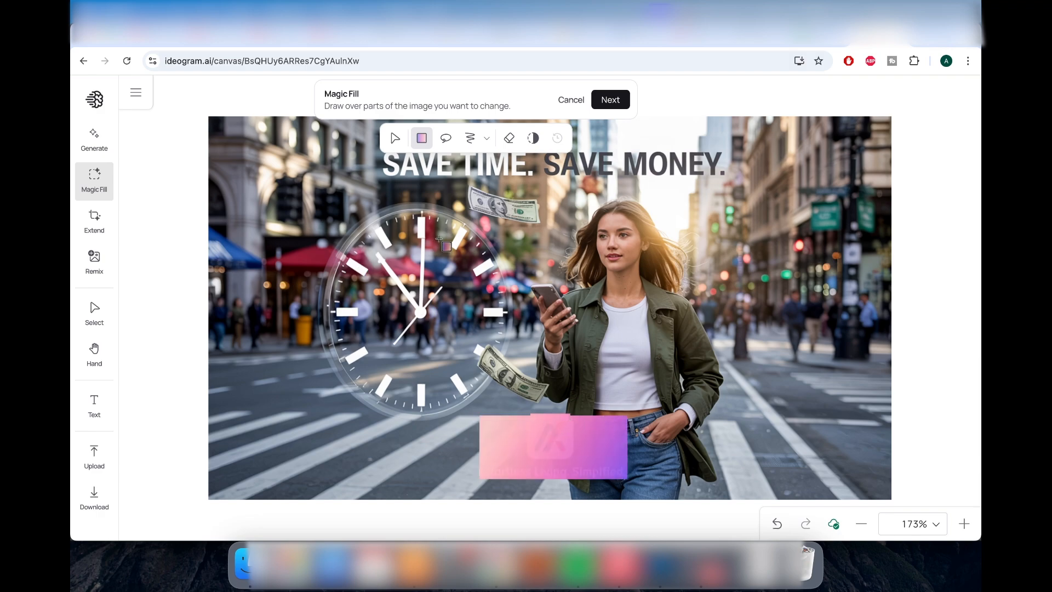
pyautogui.moveTo(376, 152); pyautogui.dragTo(734, 175)
# - Run Magic Fill on the masked text and logo areas with the prompt "Remove"
pyautogui.click(611, 99)
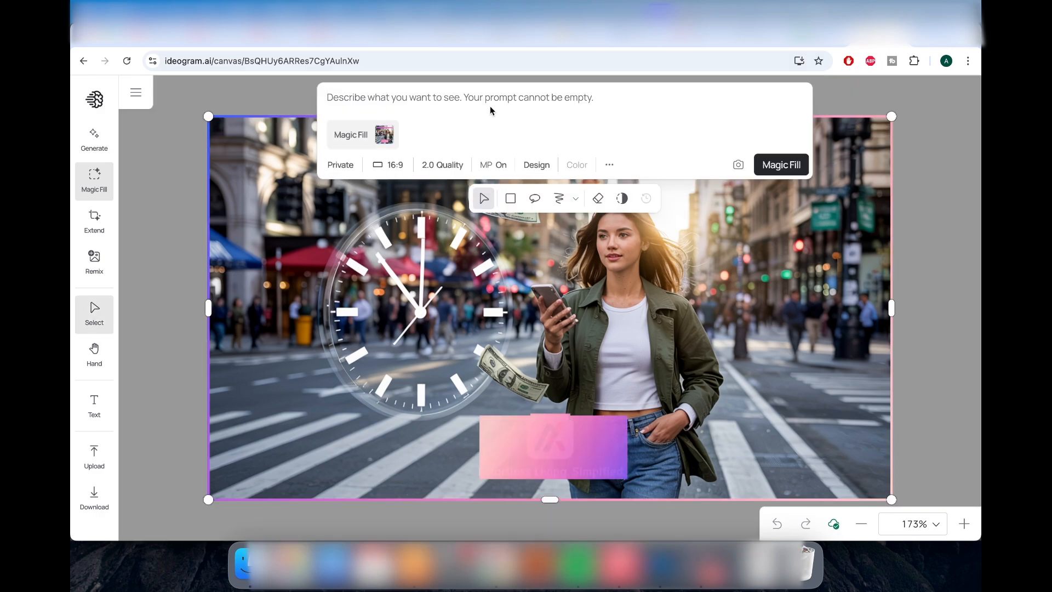
pyautogui.write('Remove')
pyautogui.click(781, 164)
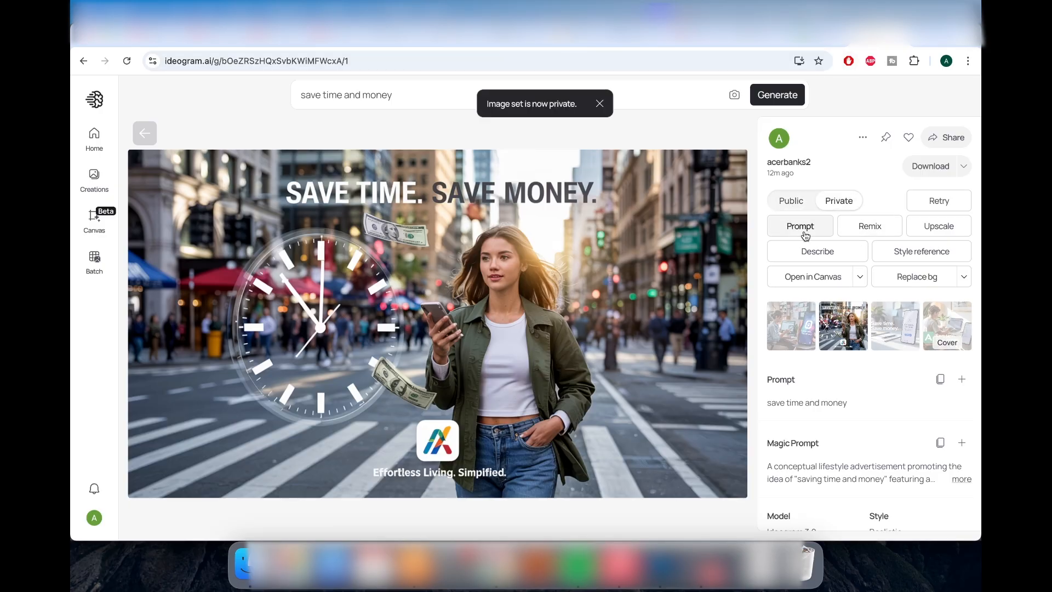
# - Generate new images from the street image's magic prompt, and upscale the street image
pyautogui.click(804, 234)
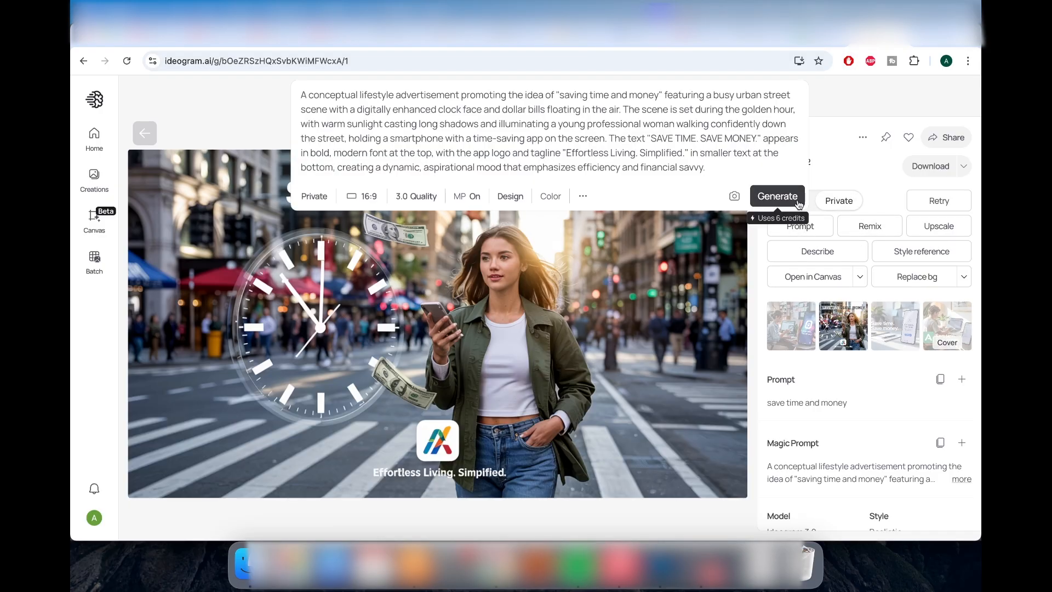
pyautogui.click(798, 205)
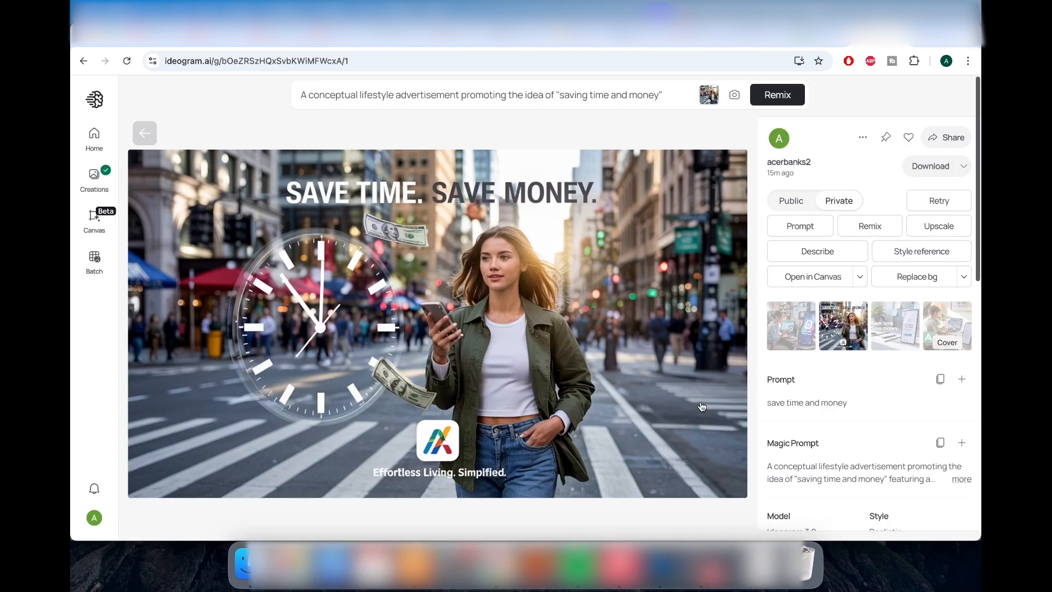
pyautogui.click(939, 225)
pyautogui.click(778, 232)
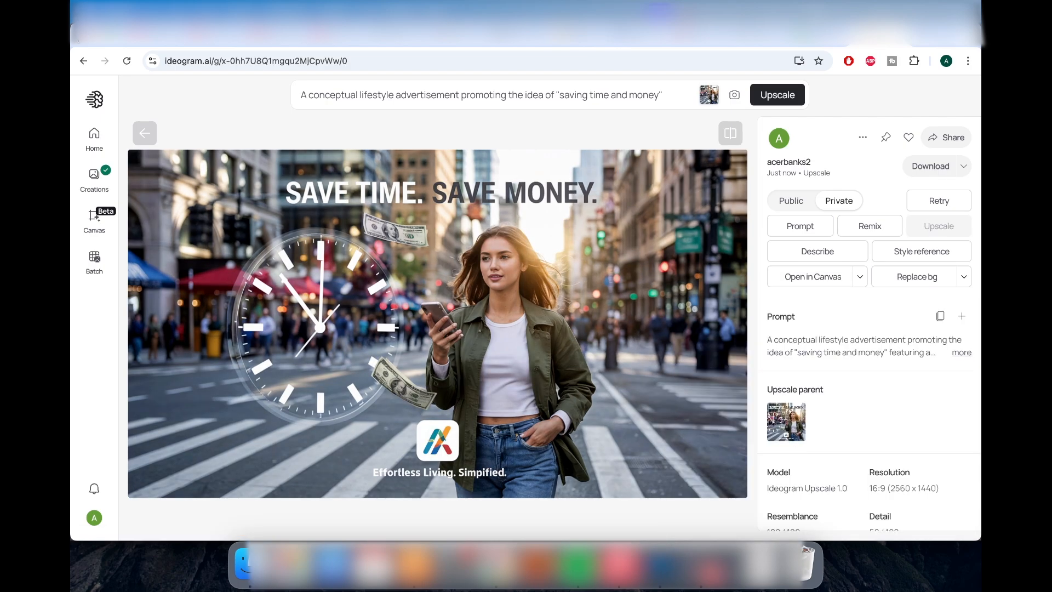
# - Fill the prompt with a description of the street image, and replace that upscale prompt with the image as a style reference
pyautogui.click(937, 227)
pyautogui.write('A modern city street scene with a young caucasian woman walking in the foreground. The woman wears a white crop top, olive green jacket, and blue jeans, holding a smartphone while walking. The background shows a busy urban street with tall buildings, traffic lights, and pedestrians. A large digital clock overlay is superimposed on the left side of the image, showing time with white clock hands against a semi-transparent background. Floating dollar bills are rendered in the scene, with one bill near the clock and another near the woman. At the top of the image, there is white text that reads "SAVE TIME. SAVE MONEY." At the bottom of the image, there is a logo with a blue and red gradient design, and beneath it is the text "Effortless Living. Simplified." in white. The overall image has a warm, golden-hour lighting with bokeh effects in the background, creating a professional marketing or advertisement style photograph.')
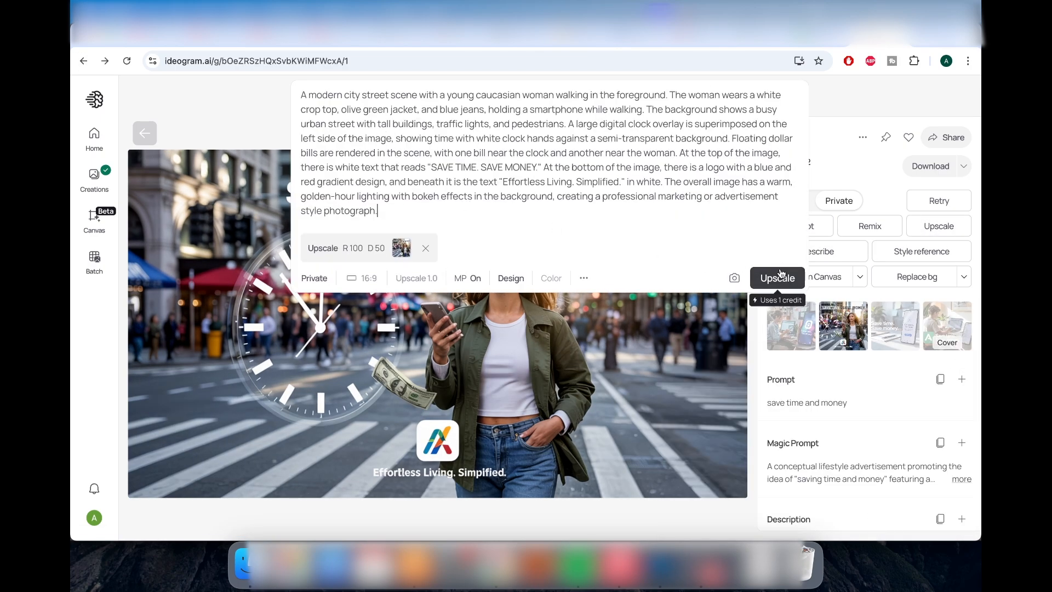
pyautogui.click(831, 155)
pyautogui.click(913, 251)
pyautogui.click(425, 248)
pyautogui.press('super+a')
pyautogui.press('BackSpace')
pyautogui.click(913, 252)
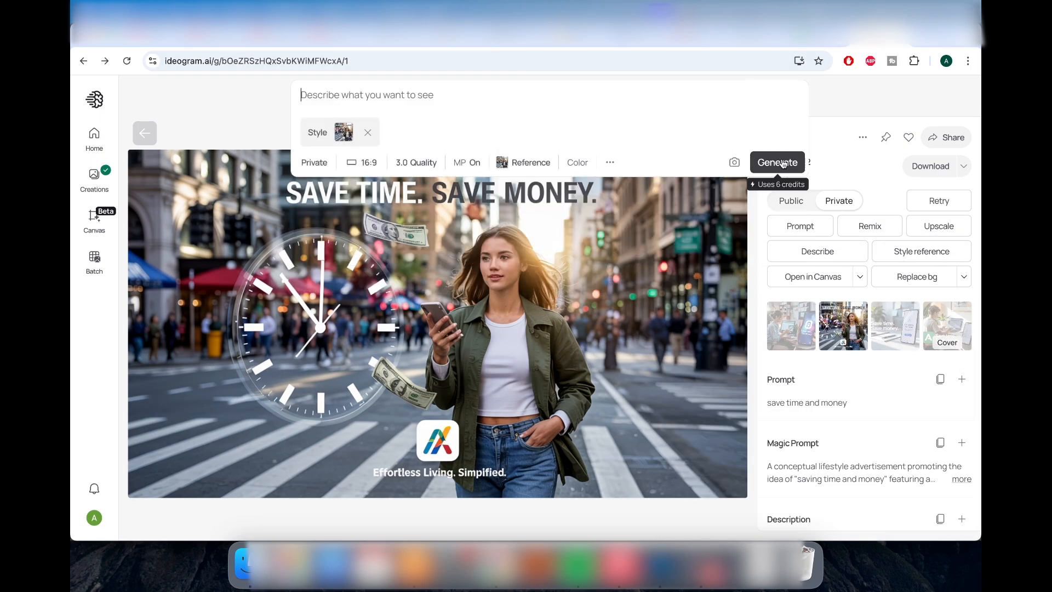
# - Remove the background of the street image and open the background editing option for the cutout
pyautogui.click(920, 277)
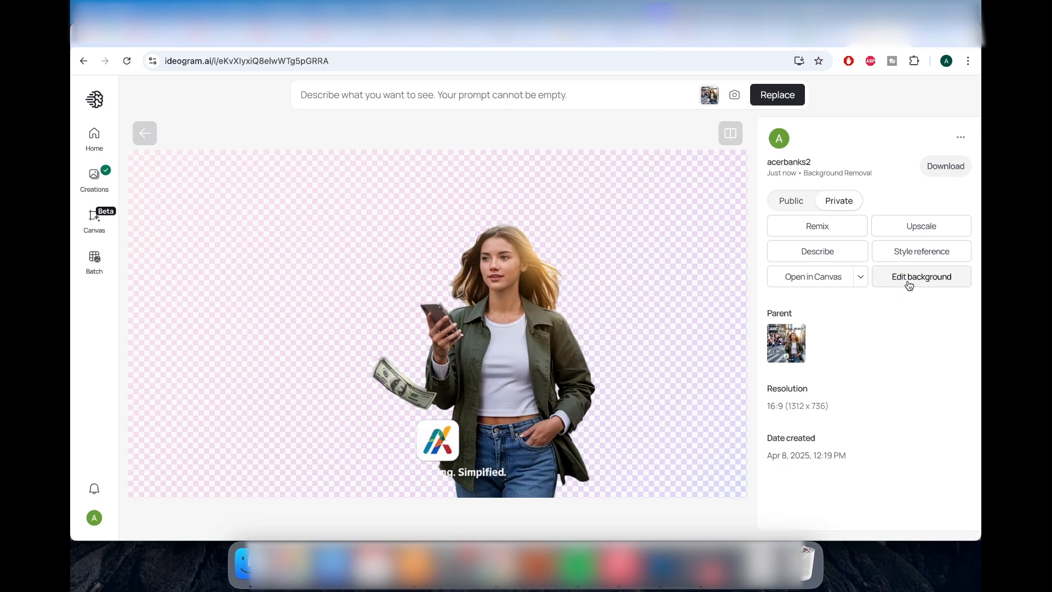
pyautogui.click(909, 277)
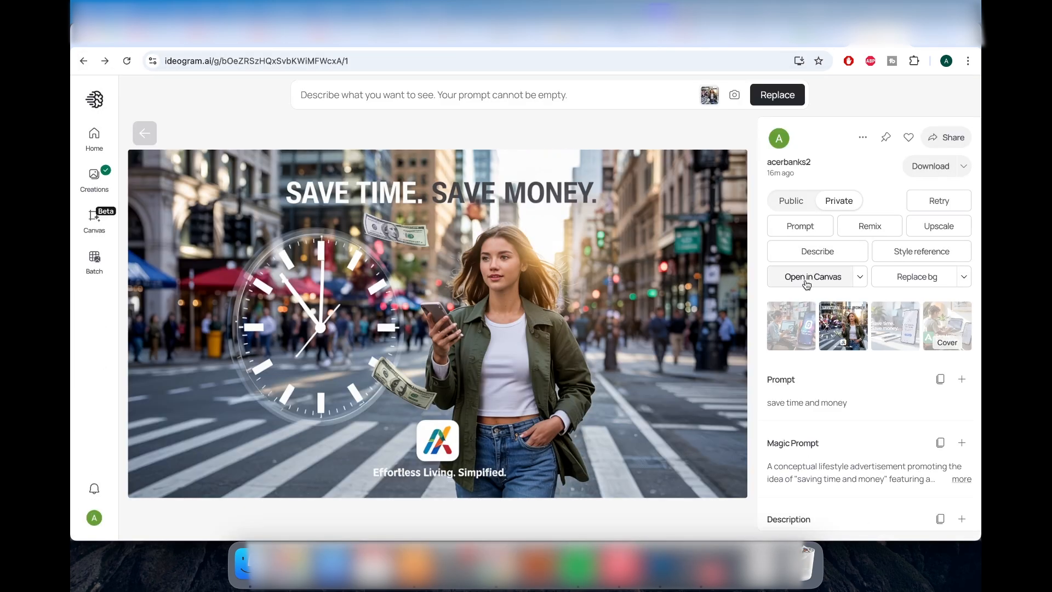
# - Examine the original street image's prompt and generation details, expanding the full magic prompt
pyautogui.scroll(-4, 934, 280)
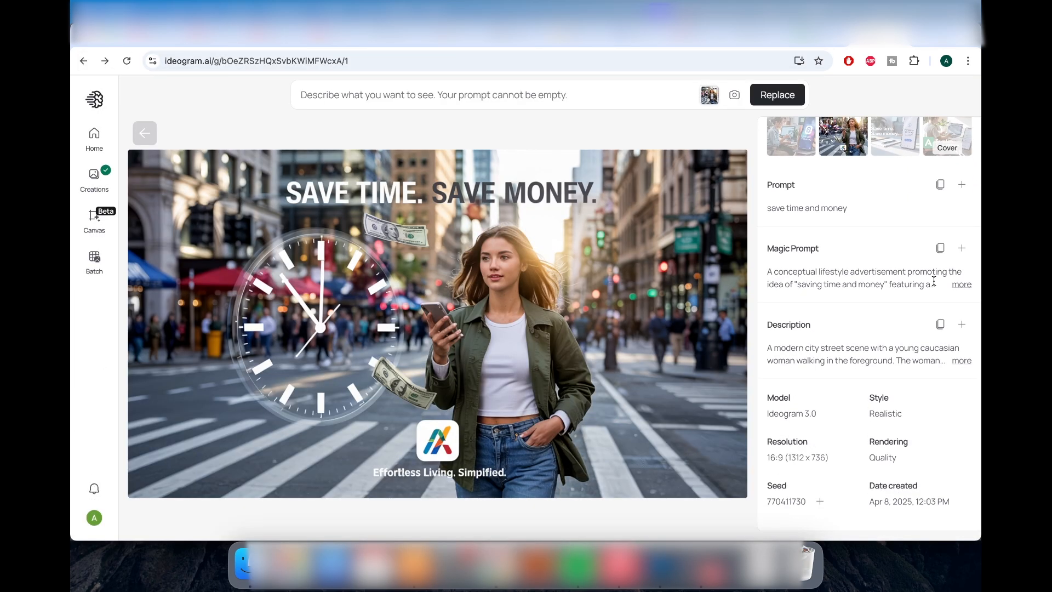
pyautogui.click(962, 285)
pyautogui.scroll(5, 939, 356)
# - Open the street image in Canvas to view the Magic Fill version, and deselect it
pyautogui.click(810, 275)
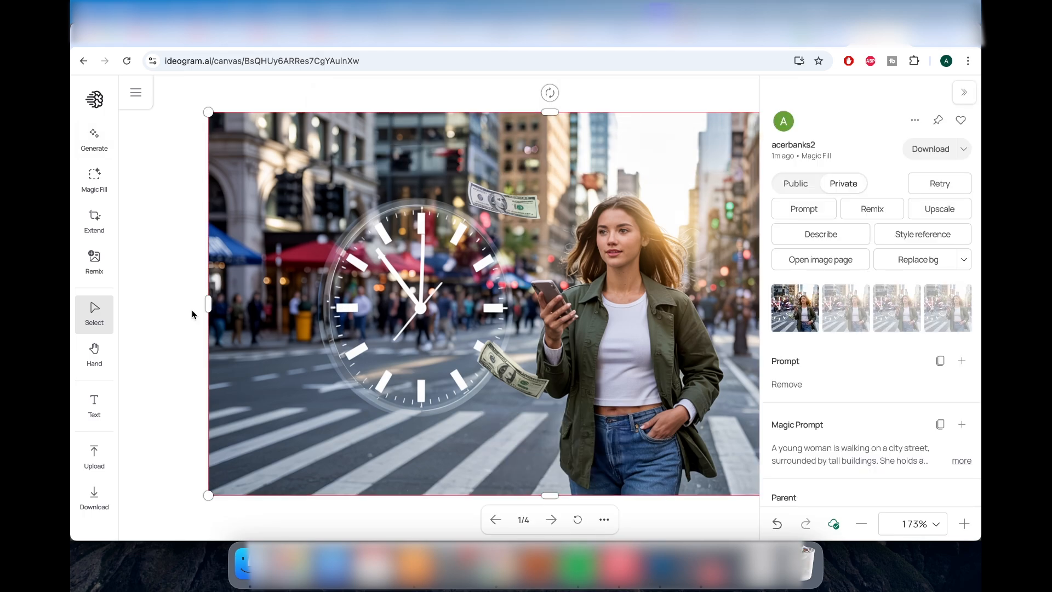
pyautogui.click(193, 312)
pyautogui.click(91, 108)
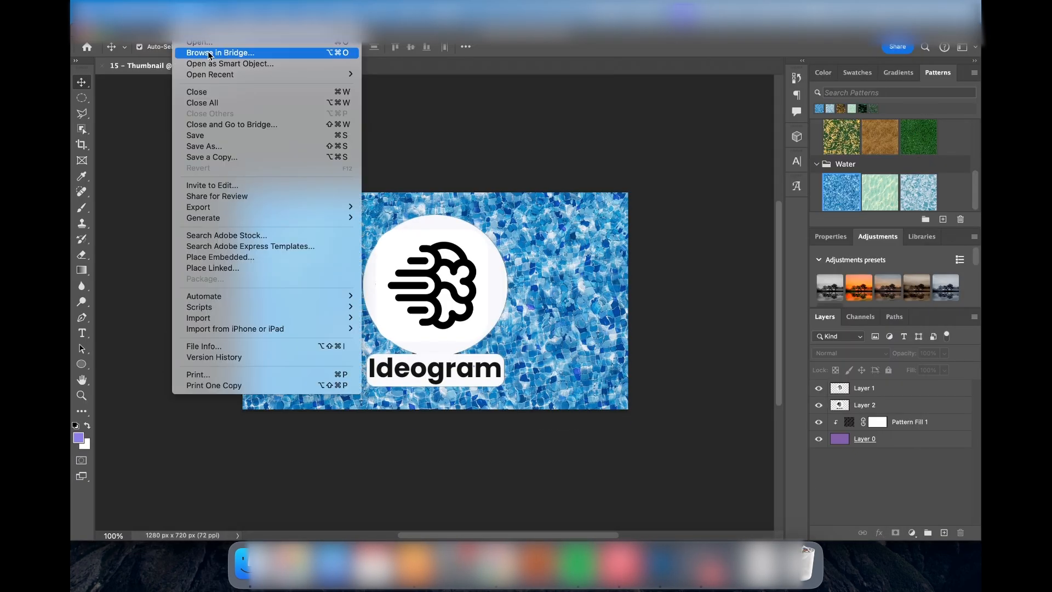
# - Switch to the Ideogram canvas in the browser and download the street image with the clock at 1280 × 720 px
pyautogui.hotkey('ctrl', 'Up')
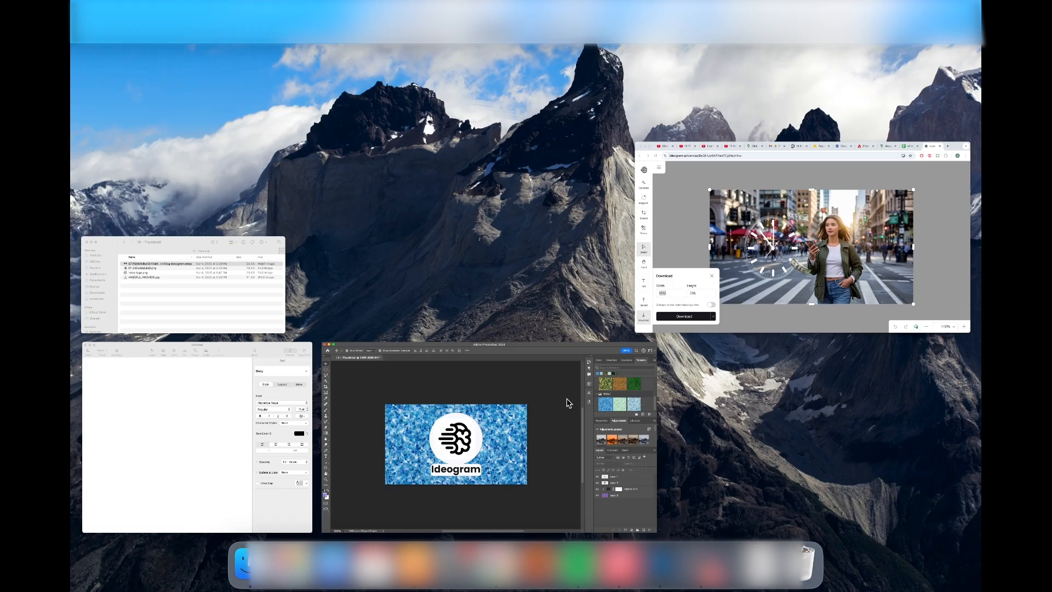
pyautogui.click(805, 224)
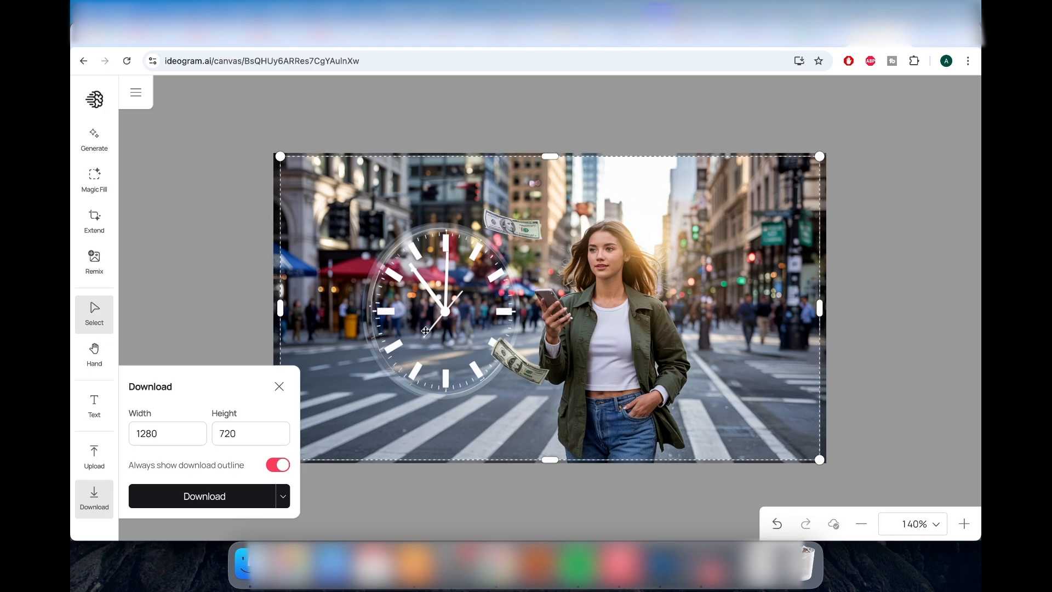
pyautogui.click(283, 496)
pyautogui.click(277, 497)
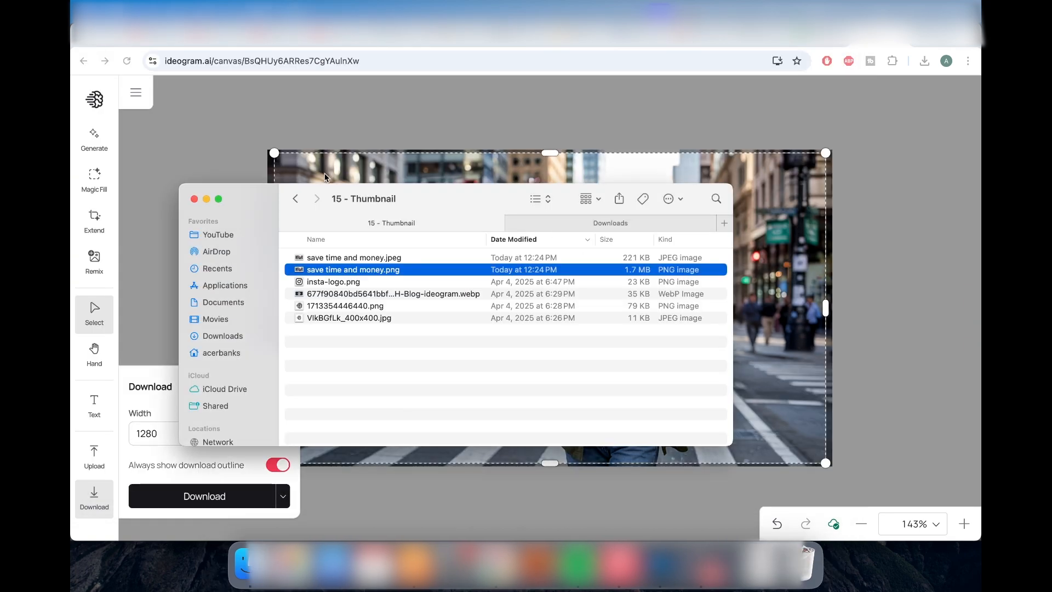
# - Extend the street image beyond all four edges, using a prompt that begins with "show"
pyautogui.click(834, 471)
pyautogui.press('e')
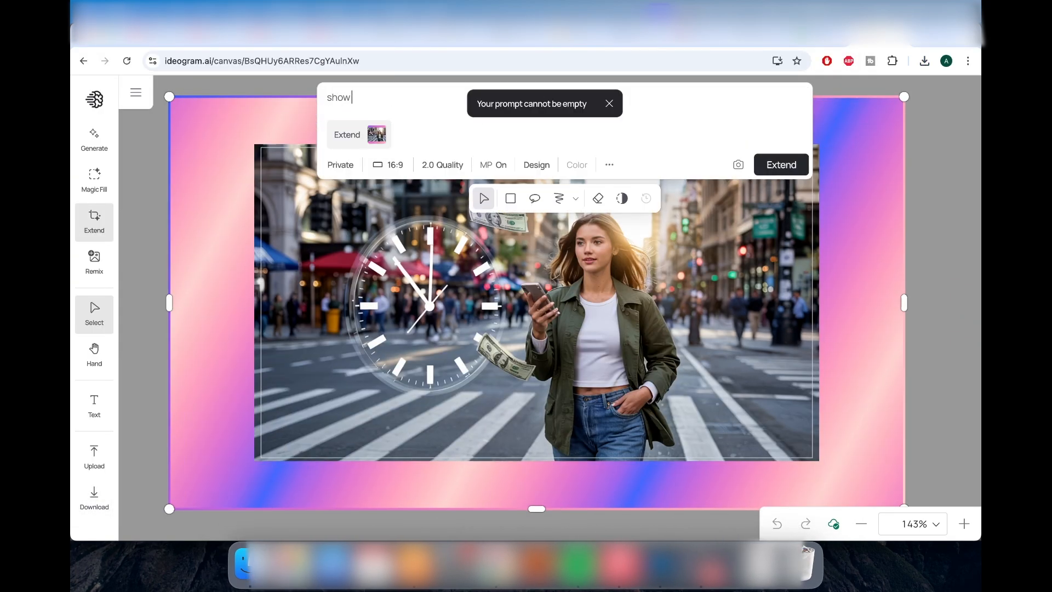
pyautogui.click(795, 170)
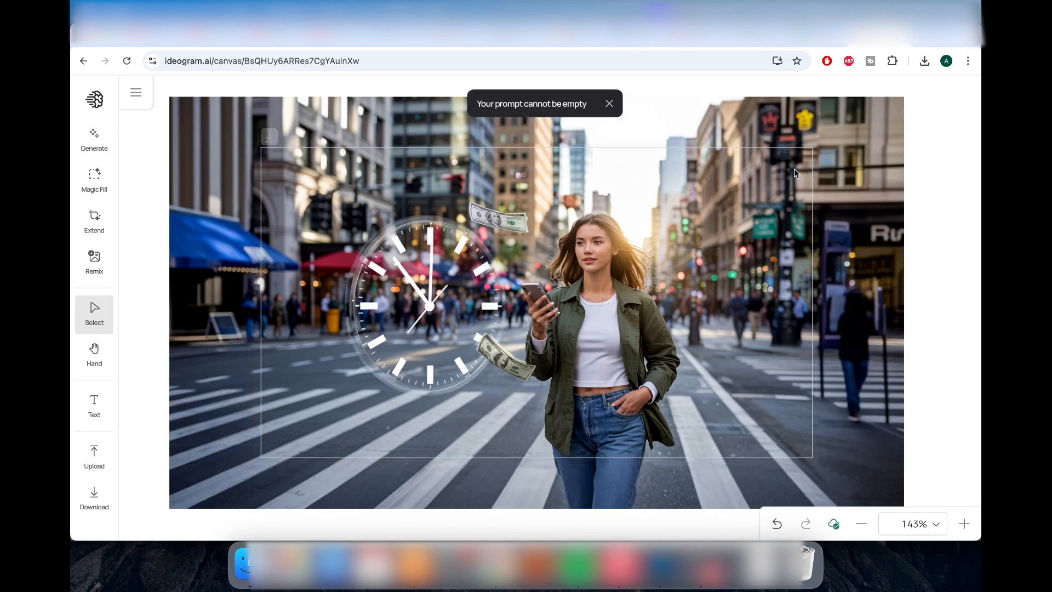
# - Generate images in Canvas from the prompt "ideogram logo"
pyautogui.press('Escape')
pyautogui.press('g')
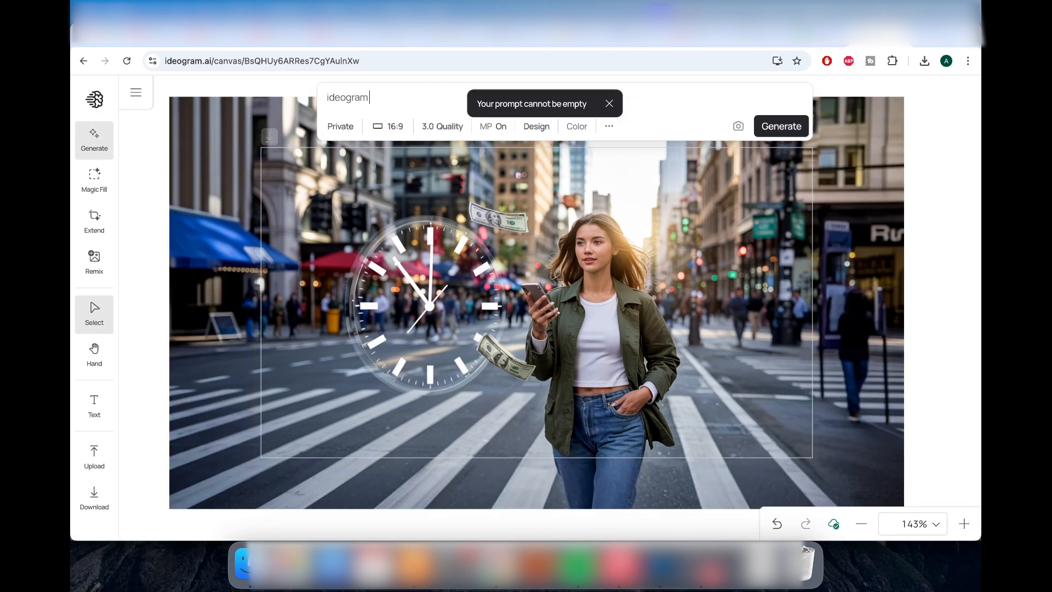
pyautogui.press('Return')
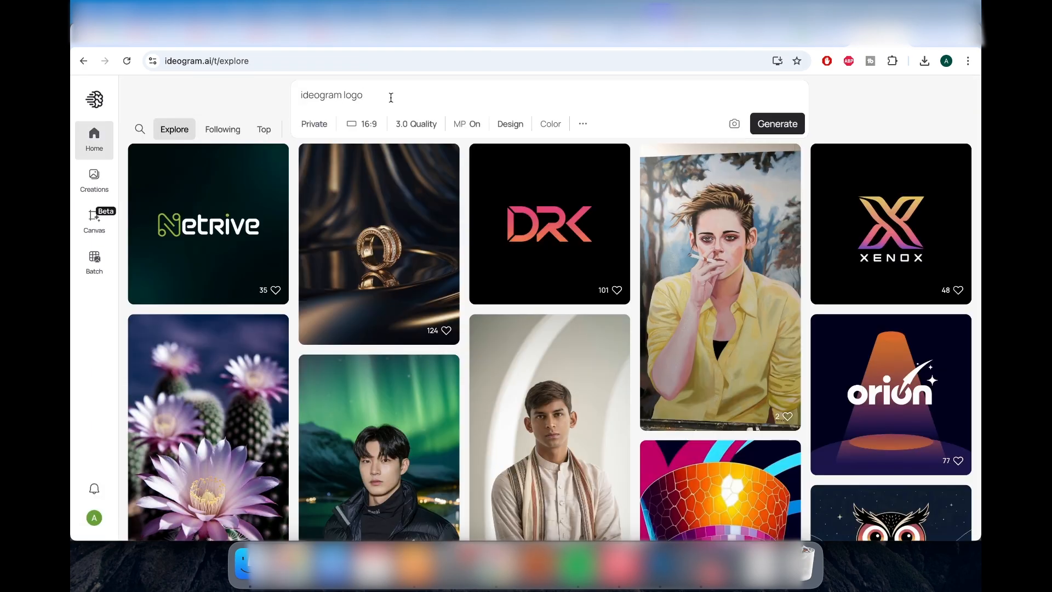
# - Rewrite the prompt on the Explore page as an Ideogram AI logo with a neon effect and generate it
pyautogui.press('BackSpace')
pyautogui.press('BackSpace')
pyautogui.press('BackSpace')
pyautogui.press('BackSpace')
pyautogui.press('BackSpace')
pyautogui.scroll(-1, 594, 137)
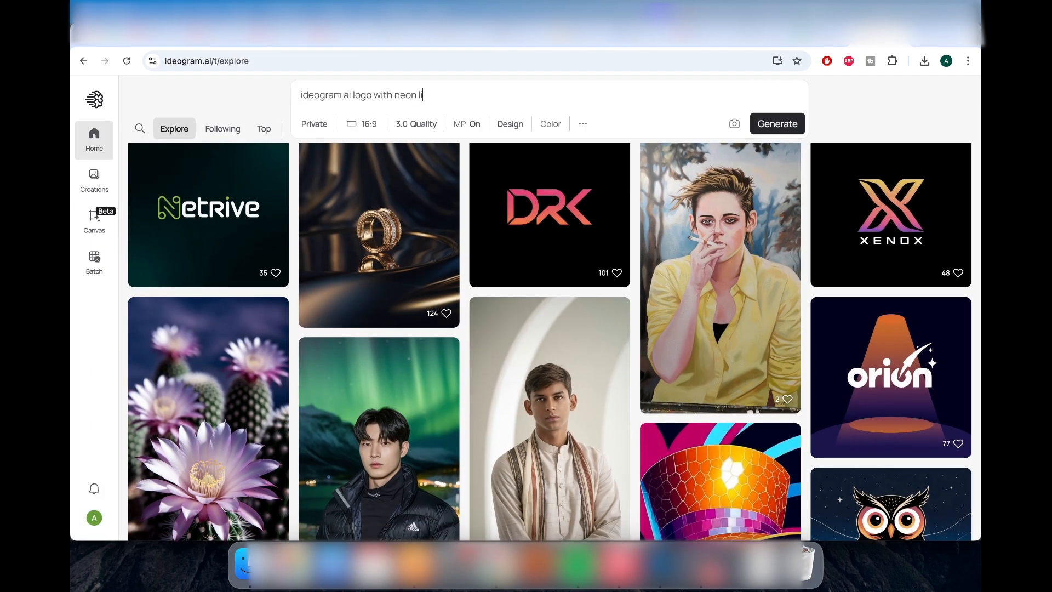
pyautogui.write('undings')
pyautogui.press('Return')
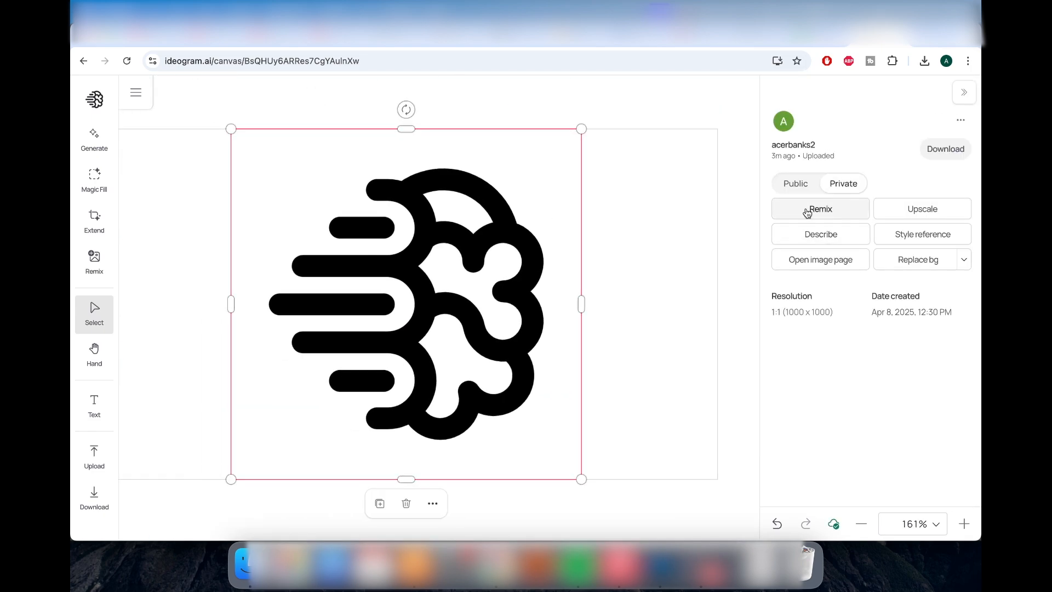
# - Remix the uploaded brain logo with a prompt beginning "Show the same logo except with"
pyautogui.click(805, 210)
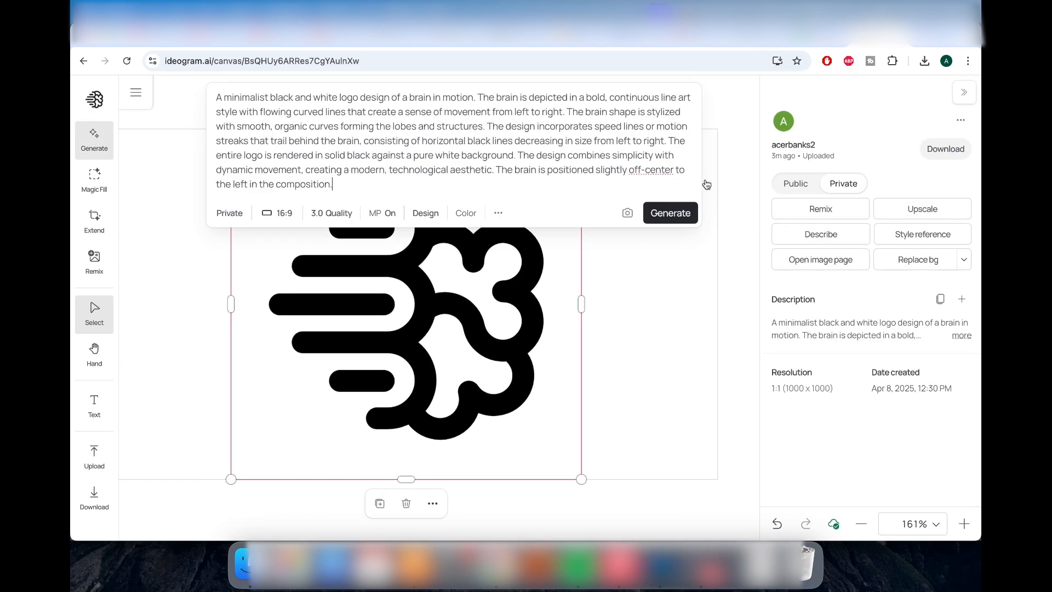
pyautogui.click(821, 211)
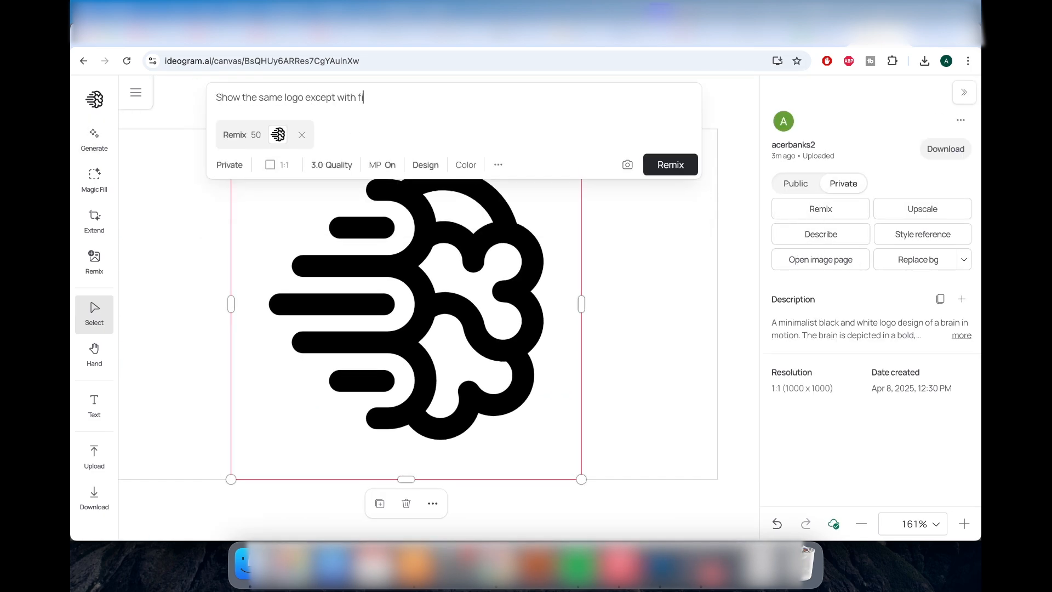
pyautogui.press('Return')
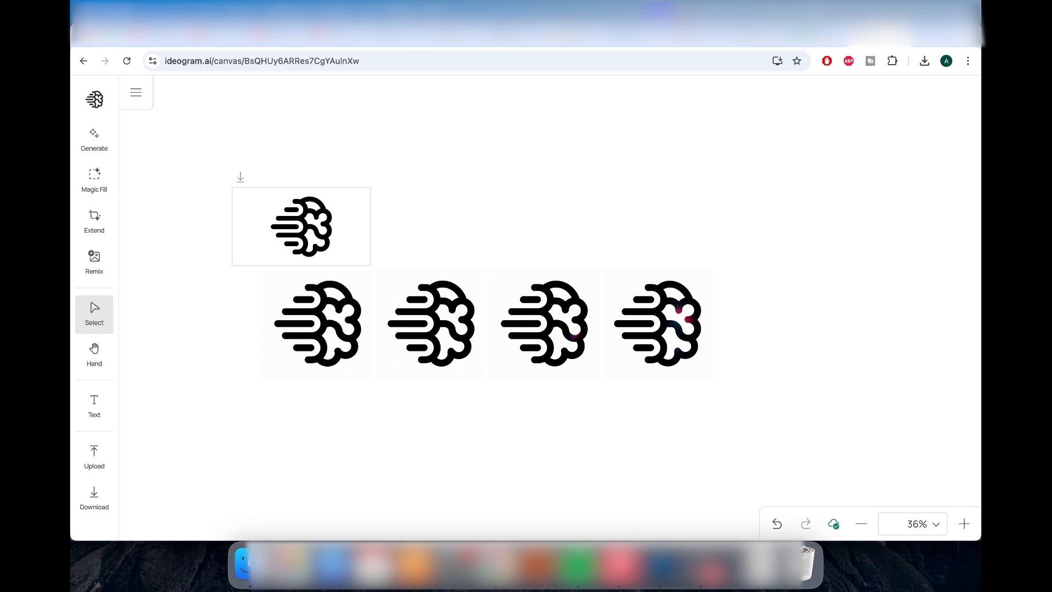
# - Remix the original brain logo in the Realistic style with the prompt "catch this photo on fire"
pyautogui.click(658, 323)
pyautogui.click(800, 208)
pyautogui.click(427, 164)
pyautogui.click(443, 306)
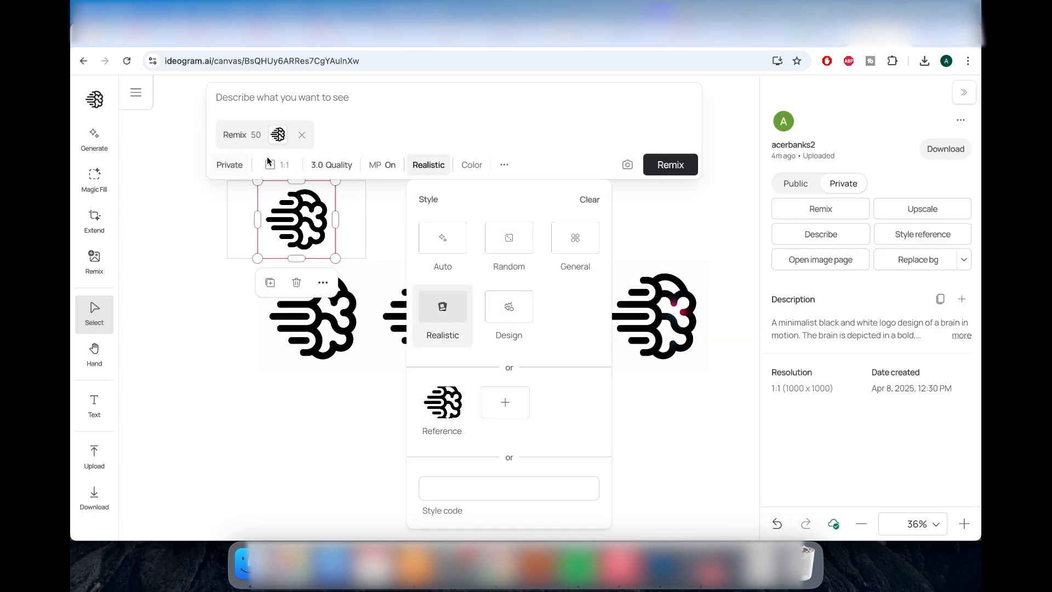
pyautogui.click(270, 98)
pyautogui.write('catch this on fire')
pyautogui.press('Return')
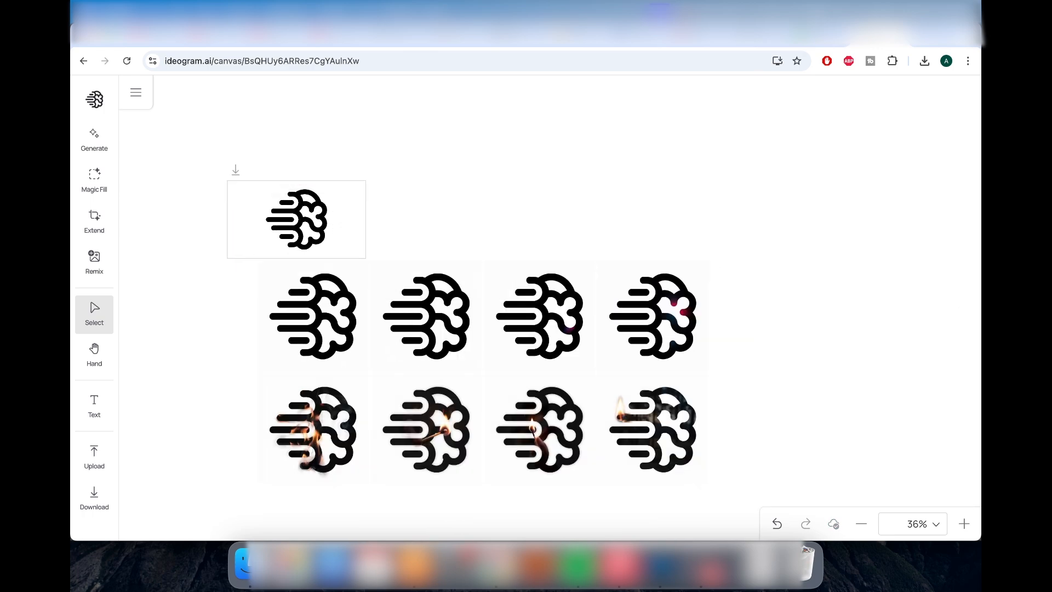
# - Remix the first burning logo variant with the prompt "Add a fire stroke around the outside of this logo"
pyautogui.click(312, 428)
pyautogui.click(849, 217)
pyautogui.press('super+a')
pyautogui.write('Add')
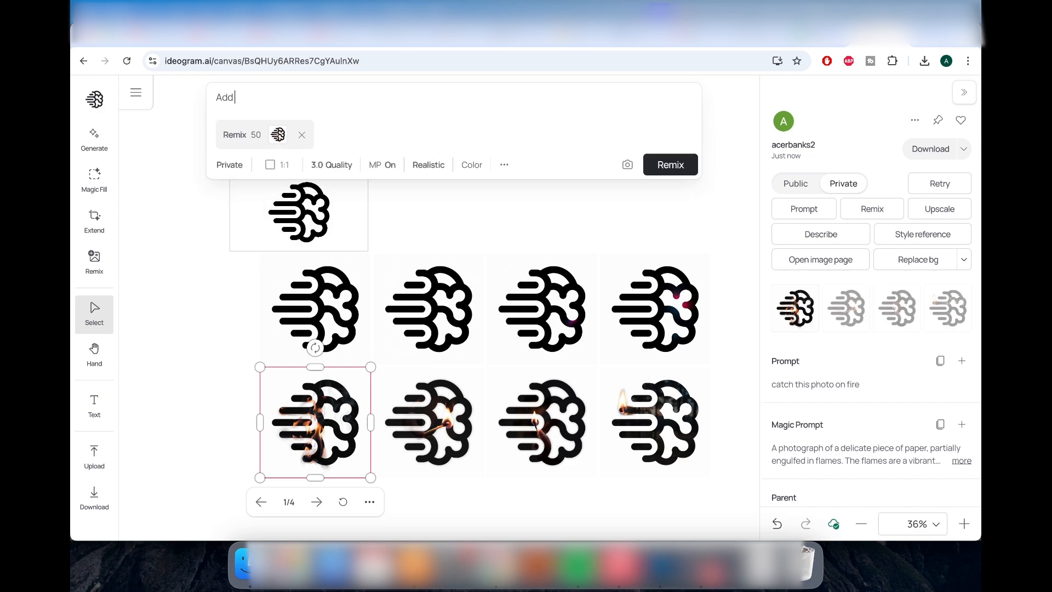
pyautogui.write(' a fire stroke around the outside of this logo')
pyautogui.press('Return')
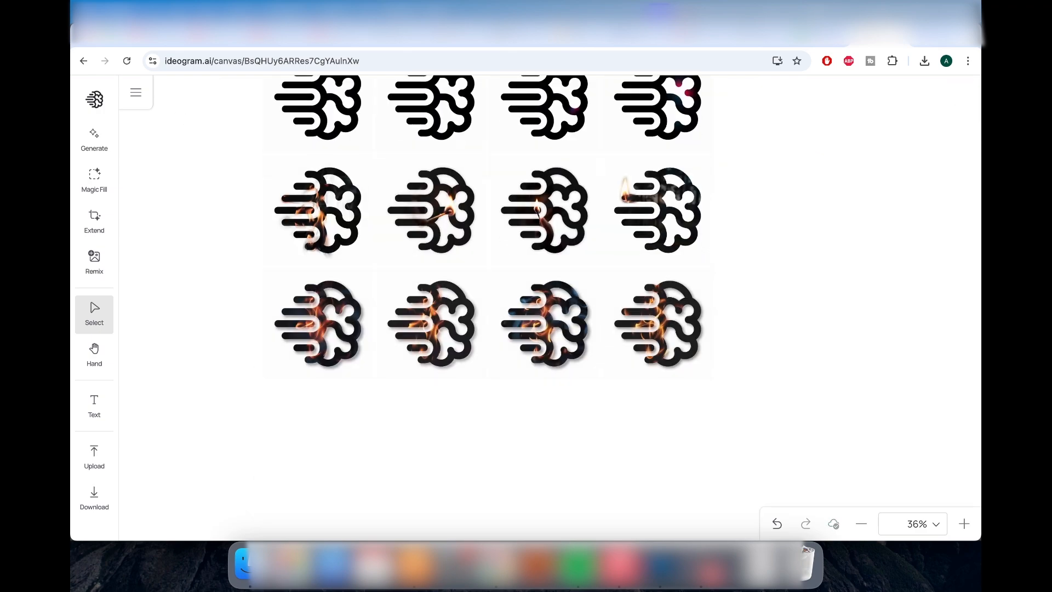
# - Fit the download frame around the third logo in the newest fire row, about 915 px wide, and check the downloaded files
pyautogui.click(550, 324)
pyautogui.click(94, 497)
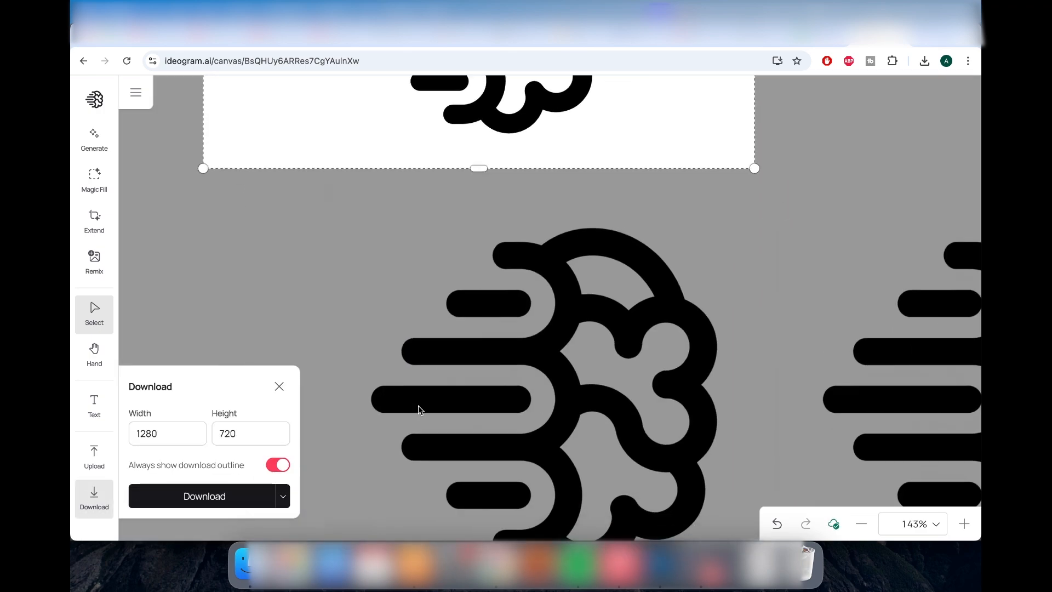
pyautogui.scroll(-10, 422, 411)
pyautogui.moveTo(388, 202); pyautogui.dragTo(561, 466)
pyautogui.scroll(8, 563, 442)
pyautogui.moveTo(742, 345); pyautogui.dragTo(667, 352)
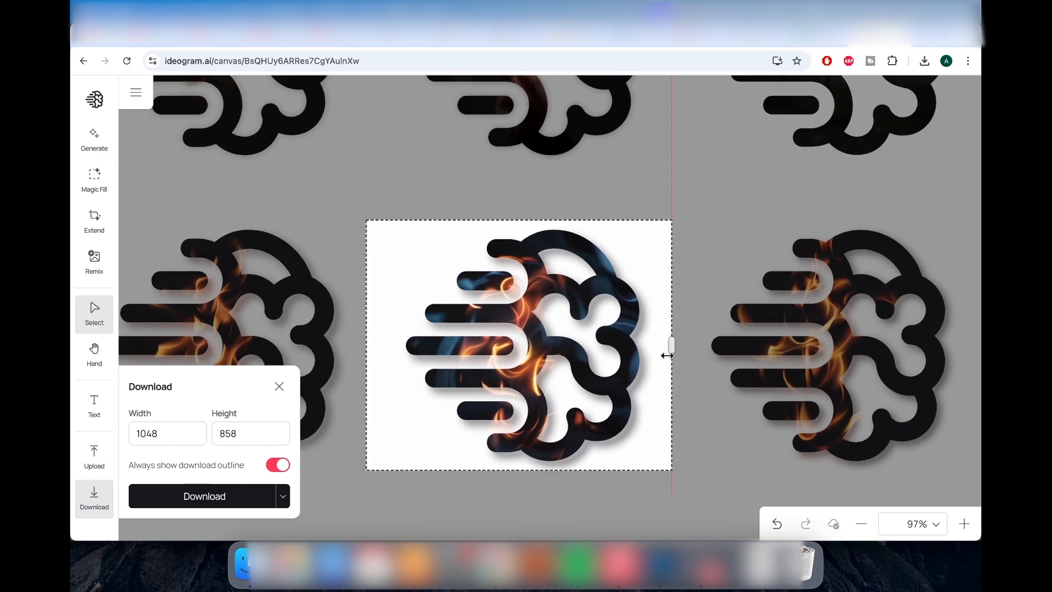
pyautogui.moveTo(365, 340); pyautogui.dragTo(410, 335)
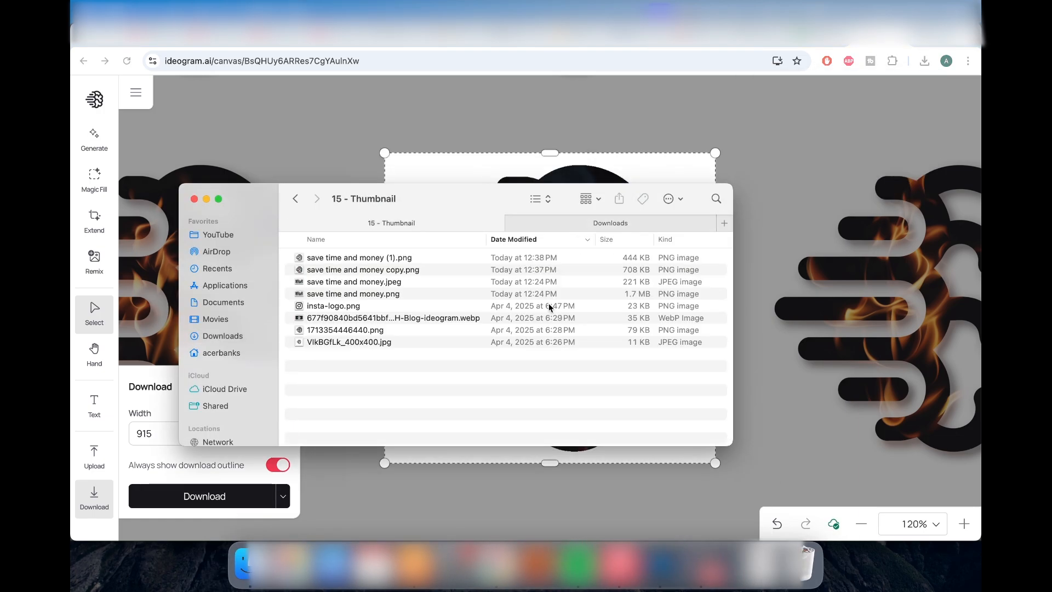
pyautogui.press('space')
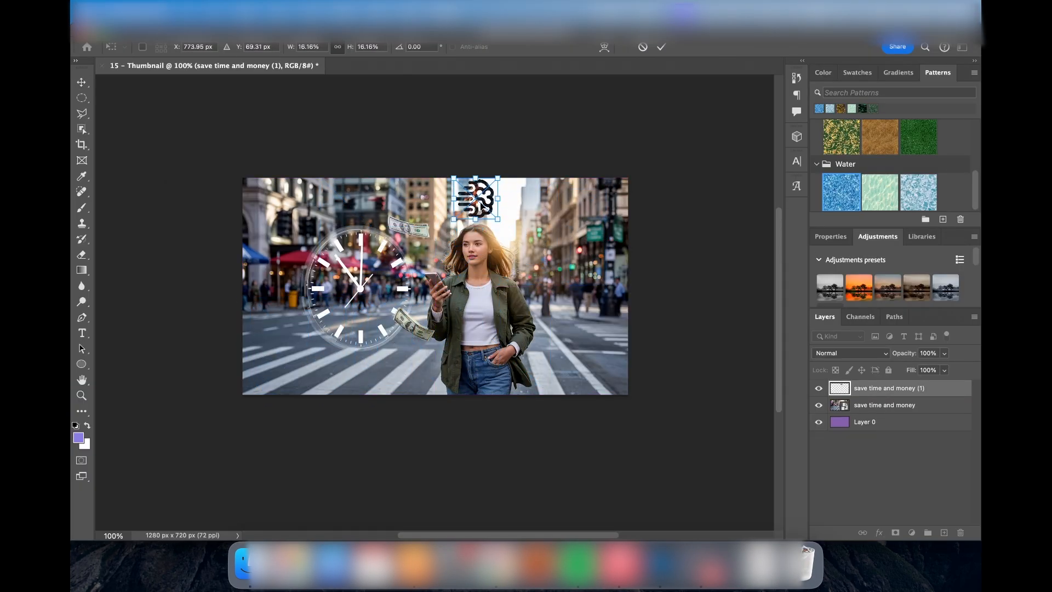
# - Place the fire logo above the woman's head in the Photoshop thumbnail and give it a stroke and an outer glow
pyautogui.press('Return')
pyautogui.scroll(5, 467, 189)
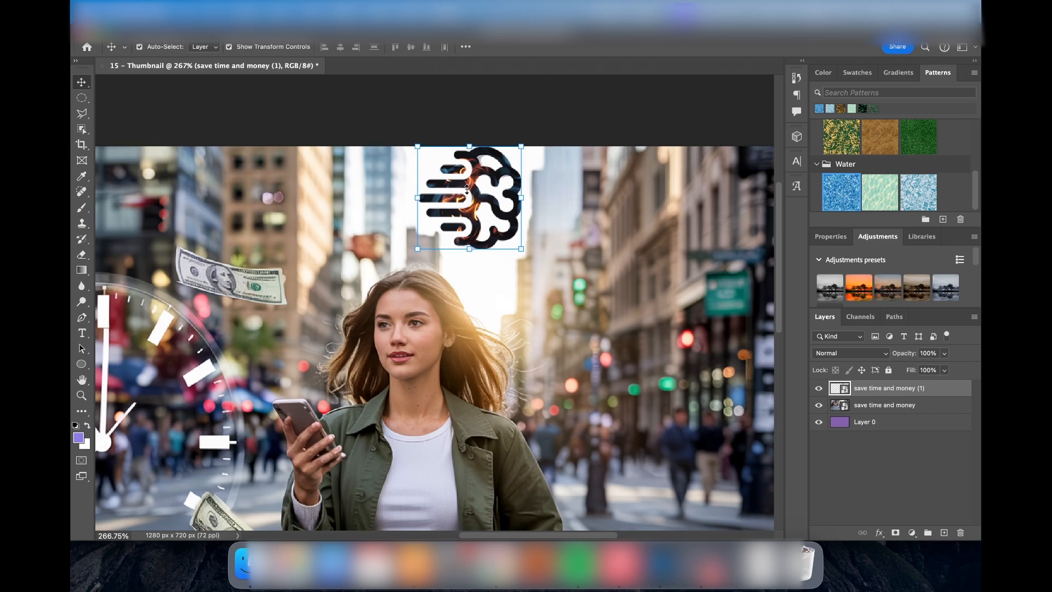
pyautogui.scroll(3, 467, 189)
pyautogui.scroll(-3, 467, 189)
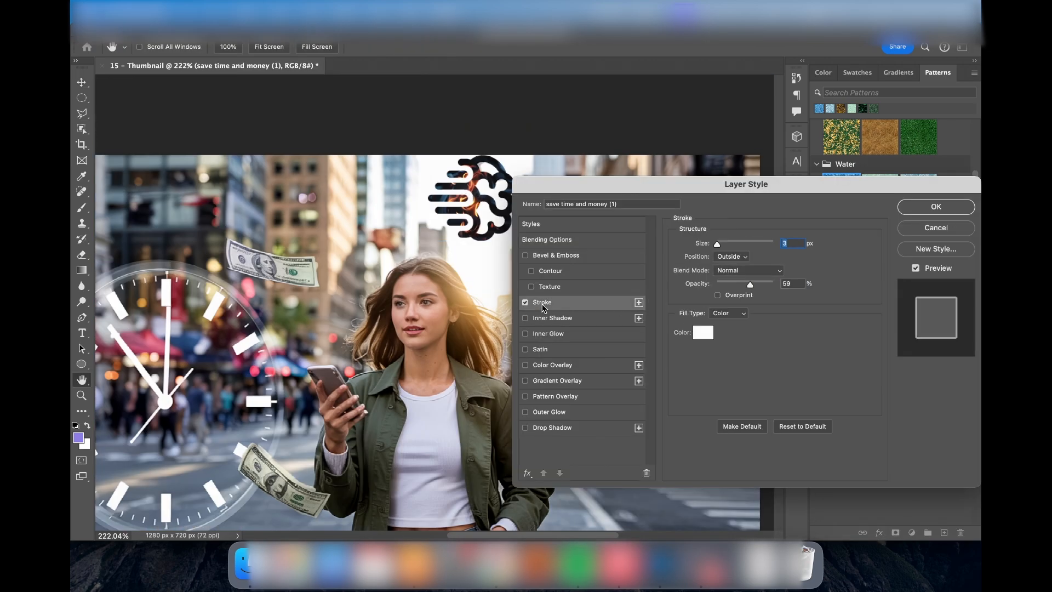
pyautogui.click(702, 331)
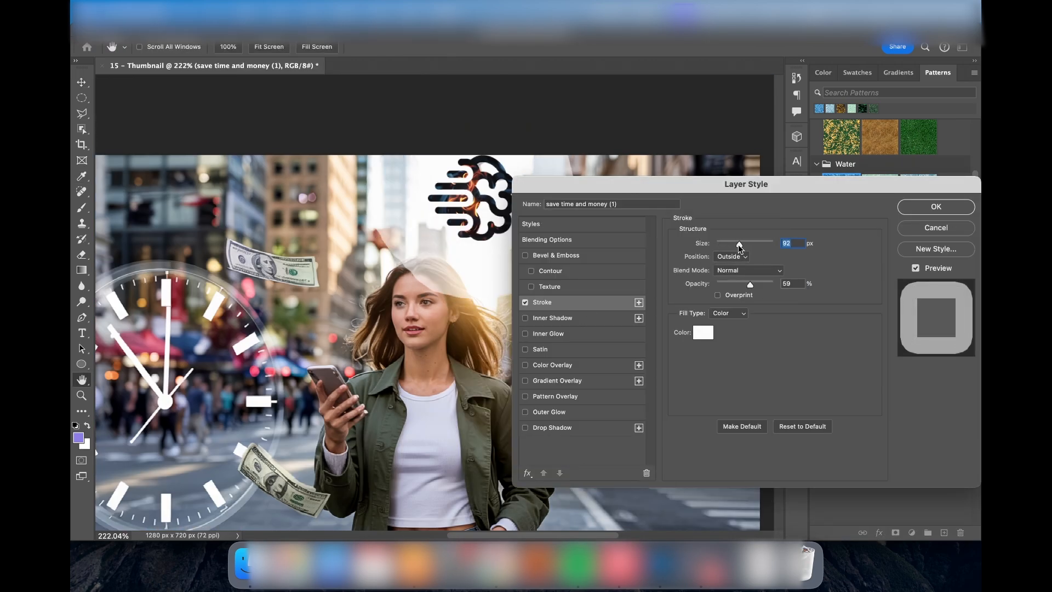
pyautogui.click(701, 285)
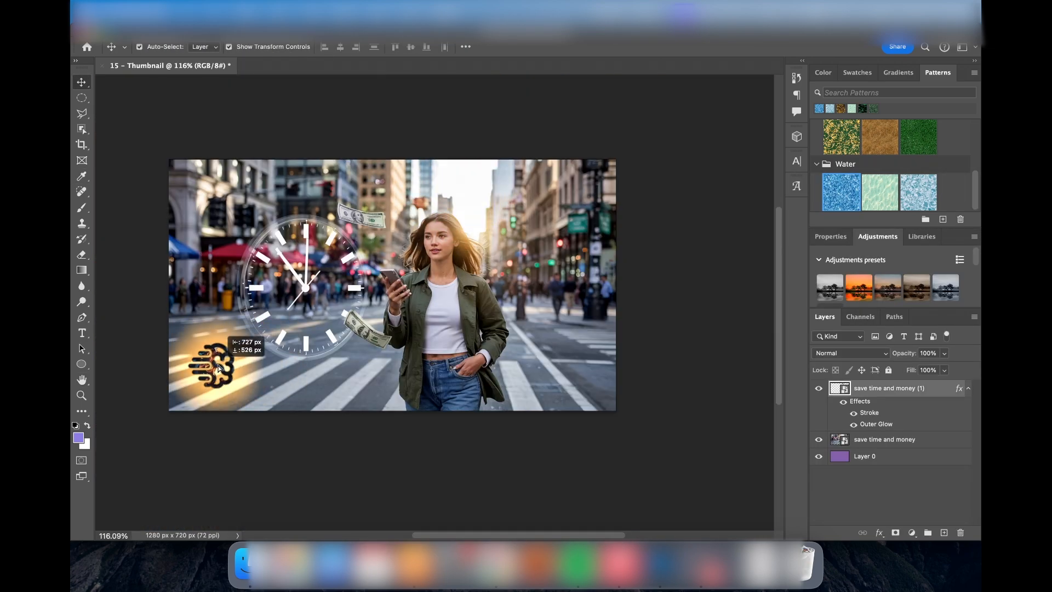
# - Center the glowing fire logo on the clock and enlarge it to cover the clock face
pyautogui.moveTo(218, 367); pyautogui.dragTo(305, 282)
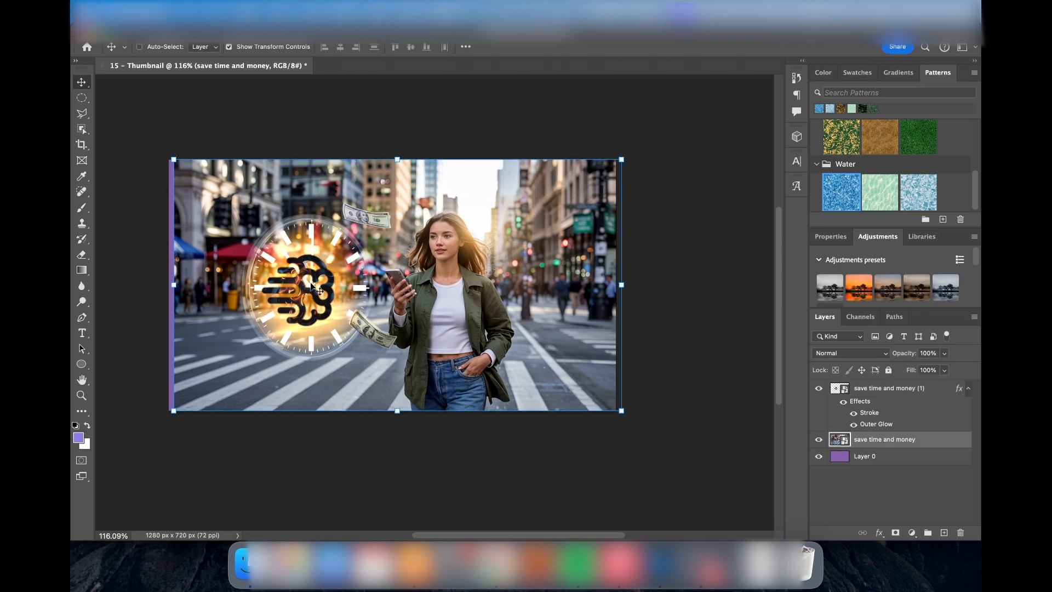
pyautogui.press('super+z')
pyautogui.moveTo(294, 282)
pyautogui.mouseDown()
pyautogui.moveTo(304, 282)
pyautogui.moveTo(238, 224)
pyautogui.moveTo(308, 288)
pyautogui.mouseUp()
pyautogui.click(307, 289)
pyautogui.press('Return')
pyautogui.click(683, 327)
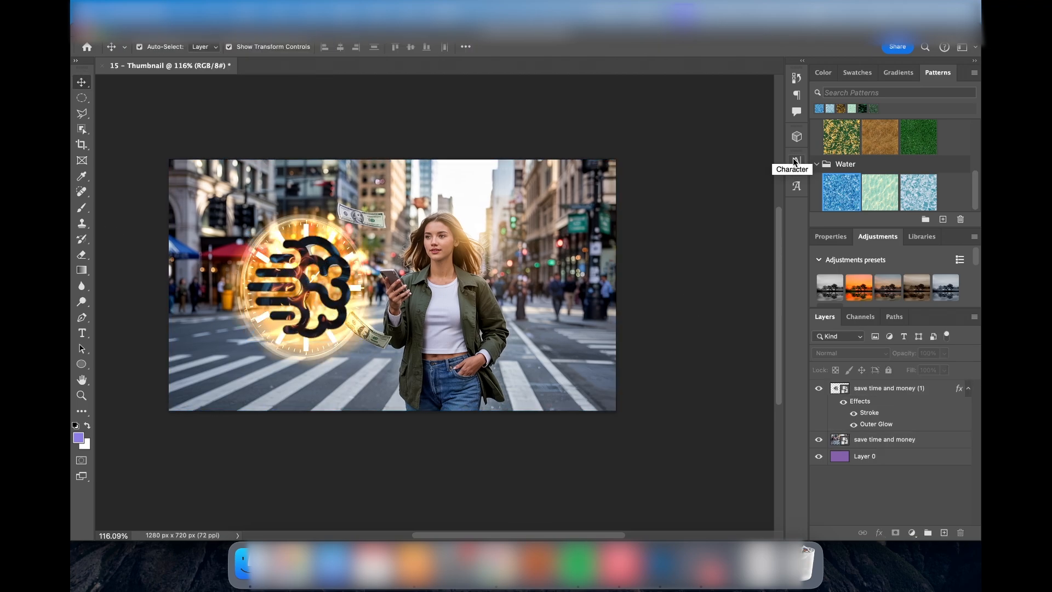
# - Add the text IDEOGRAM over the crosswalk beside the woman in Arial Black at 100 pt
pyautogui.press('t')
pyautogui.click(215, 371)
pyautogui.press('super+a')
pyautogui.click(424, 47)
pyautogui.moveTo(215, 362); pyautogui.dragTo(261, 367)
pyautogui.click(402, 265)
pyautogui.write('150')
pyautogui.doubleClick(393, 48)
pyautogui.write('100')
# - Move the fire logo off the clock to the buildings in the thumbnail's upper-right corner
pyautogui.click(310, 289)
pyautogui.click(310, 289)
pyautogui.press('Escape')
pyautogui.click(884, 456)
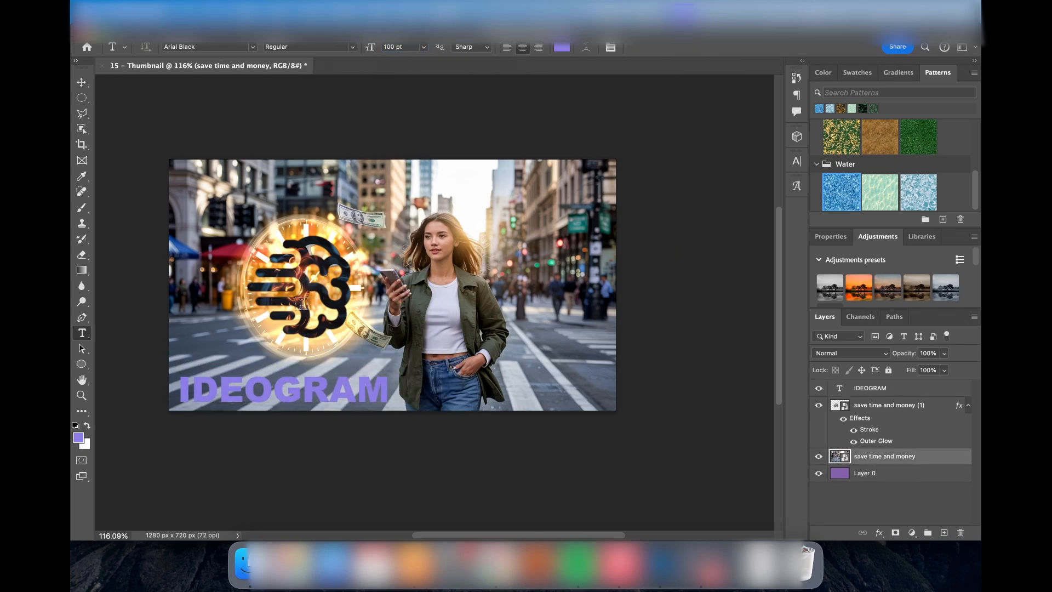
pyautogui.press('v')
pyautogui.moveTo(307, 282); pyautogui.dragTo(553, 222)
# - Try to outline the clock in the street image with an ellipse path
pyautogui.moveTo(277, 253); pyautogui.dragTo(241, 218)
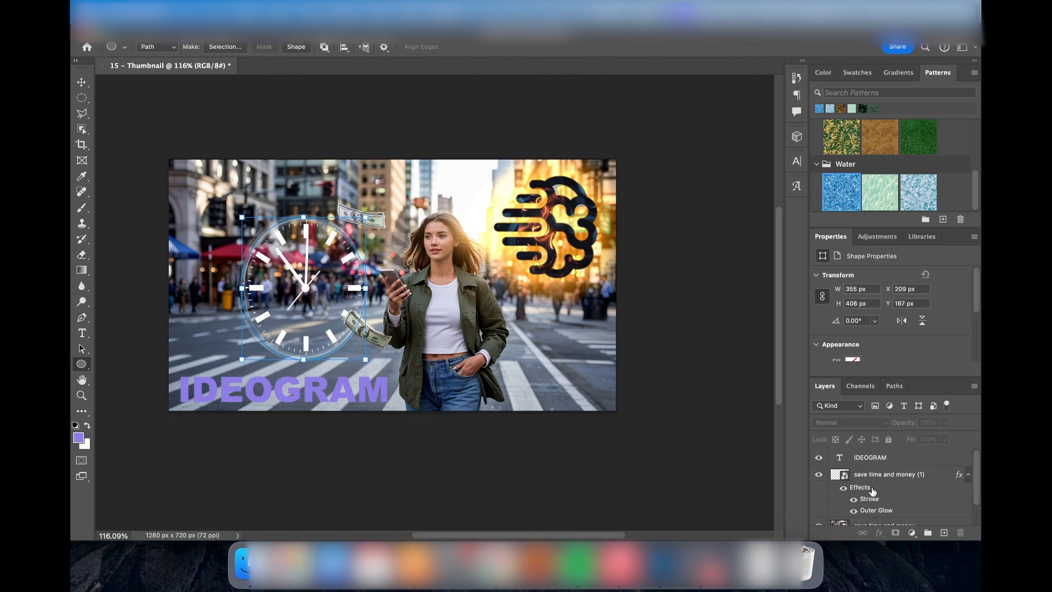
pyautogui.scroll(-2, 872, 491)
pyautogui.scroll(-1, 113, 311)
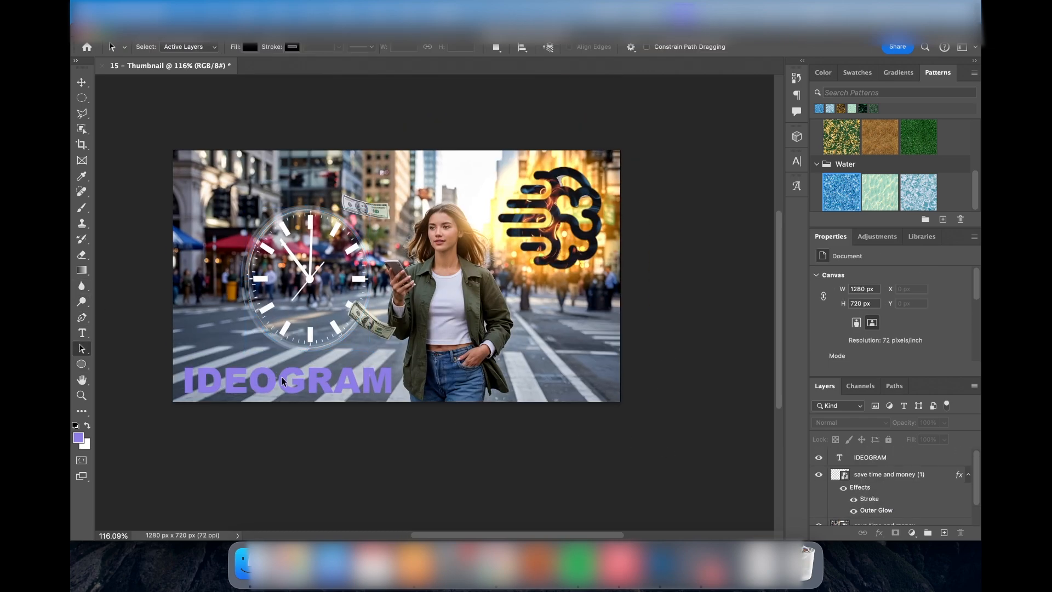
pyautogui.click(81, 363)
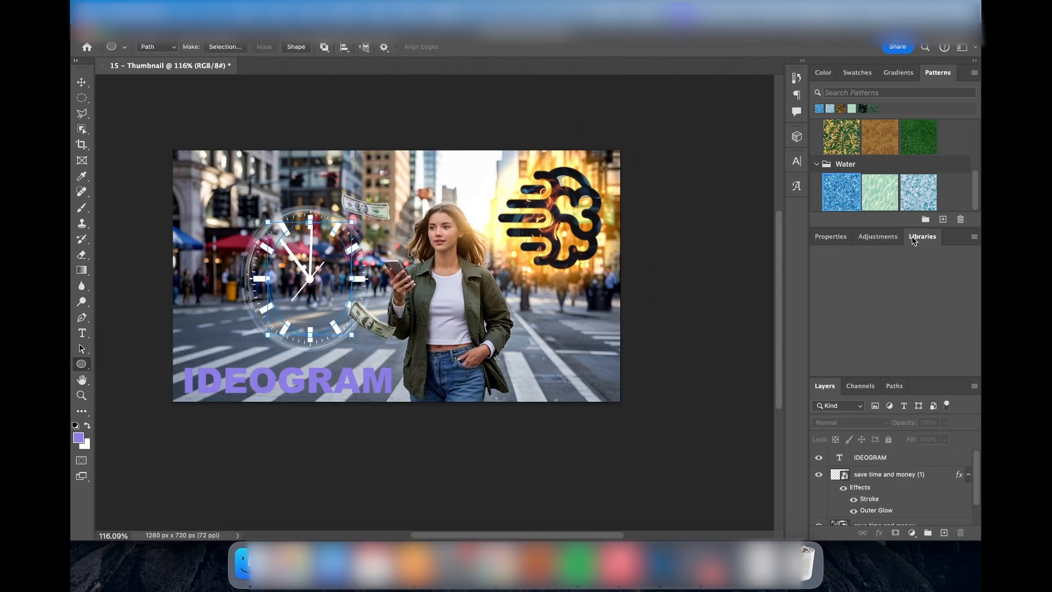
pyautogui.press('v')
pyautogui.scroll(-1, 754, 269)
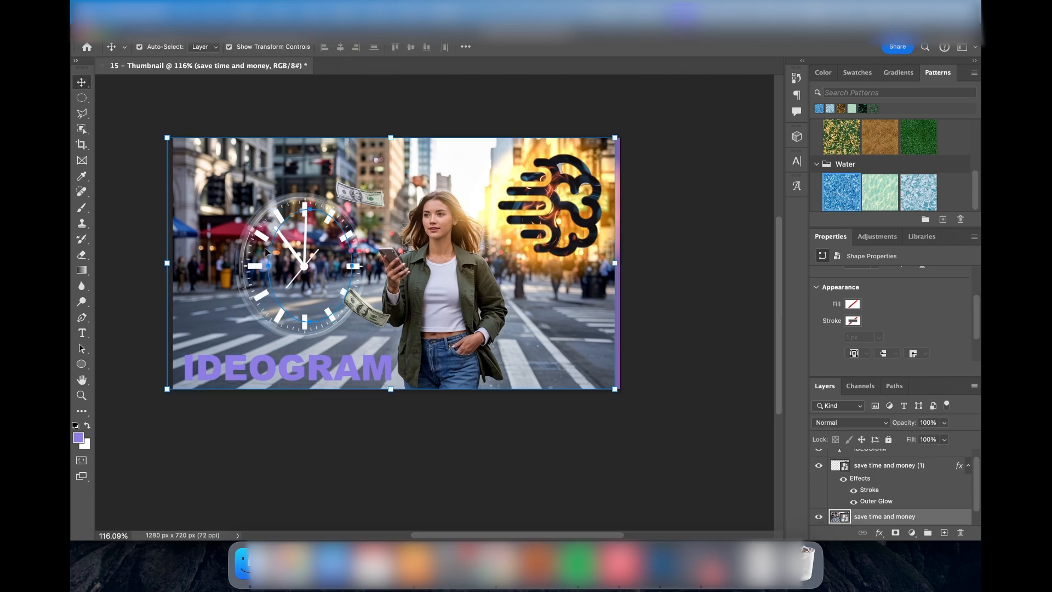
pyautogui.click(876, 458)
pyautogui.keyDown('super'); pyautogui.click(270, 245); pyautogui.keyUp('super')
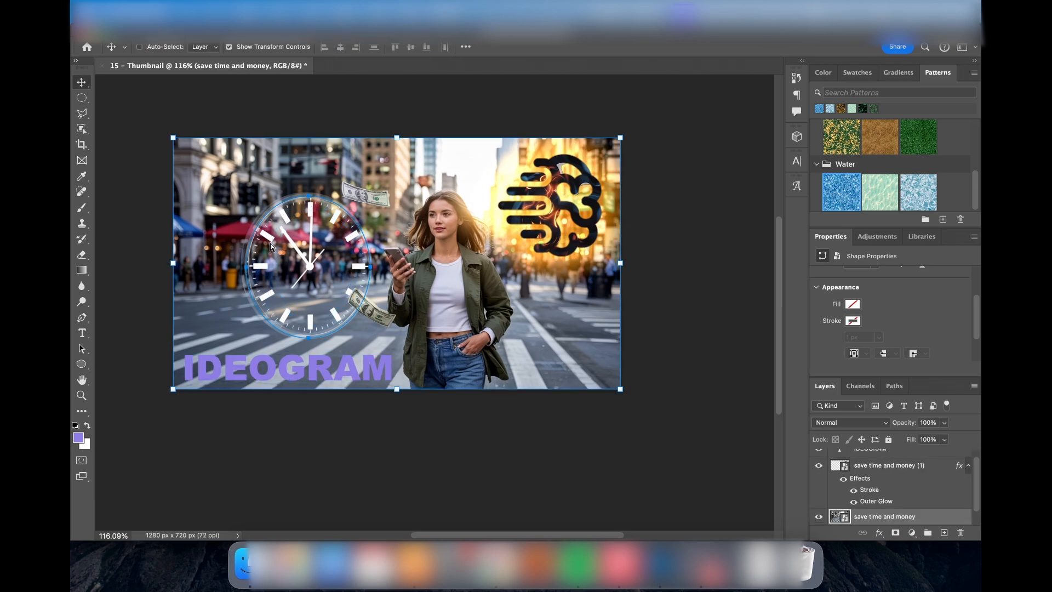
pyautogui.click(247, 267)
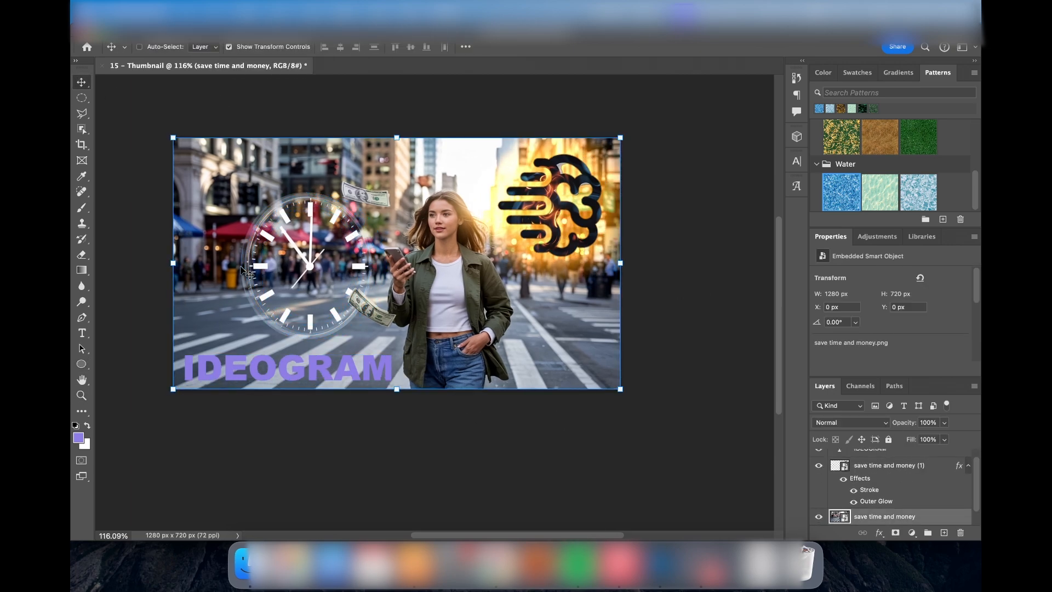
pyautogui.keyDown('super'); pyautogui.click(159, 258); pyautogui.keyUp('super')
# - Change the color of the IDEOGRAM text to white
pyautogui.keyDown('super'); pyautogui.click(265, 373); pyautogui.keyUp('super')
pyautogui.press('t')
pyautogui.click(555, 47)
pyautogui.click(456, 256)
pyautogui.click(730, 249)
# - Add a stroke and an orange Linear Dodge outer glow to the IDEOGRAM text, reducing the glow's opacity
pyautogui.rightClick(899, 458)
pyautogui.click(810, 89)
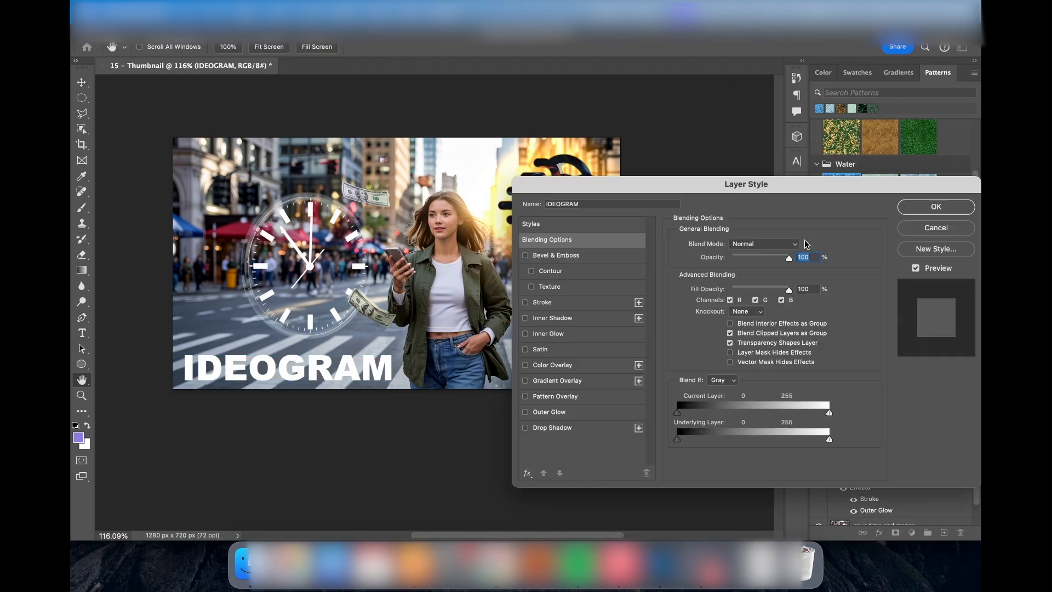
pyautogui.click(542, 302)
pyautogui.click(549, 412)
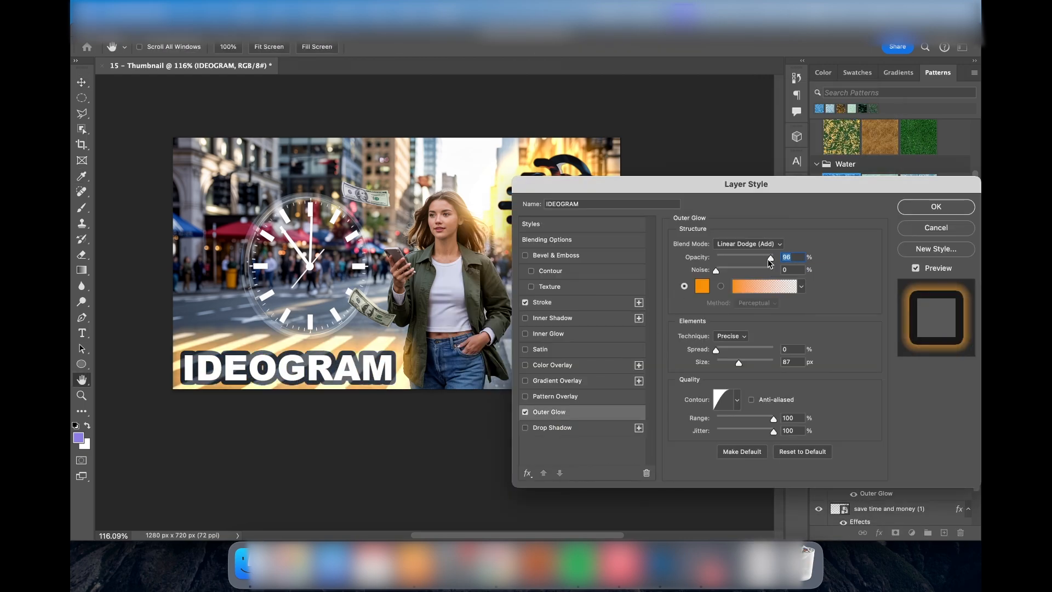
pyautogui.moveTo(770, 261); pyautogui.dragTo(731, 262)
# - Add an offset black drop shadow to the IDEOGRAM text and move the text to the thumbnail's upper-left corner
pyautogui.click(551, 428)
pyautogui.moveTo(729, 324); pyautogui.dragTo(745, 298)
pyautogui.click(936, 206)
pyautogui.moveTo(277, 378); pyautogui.dragTo(270, 172)
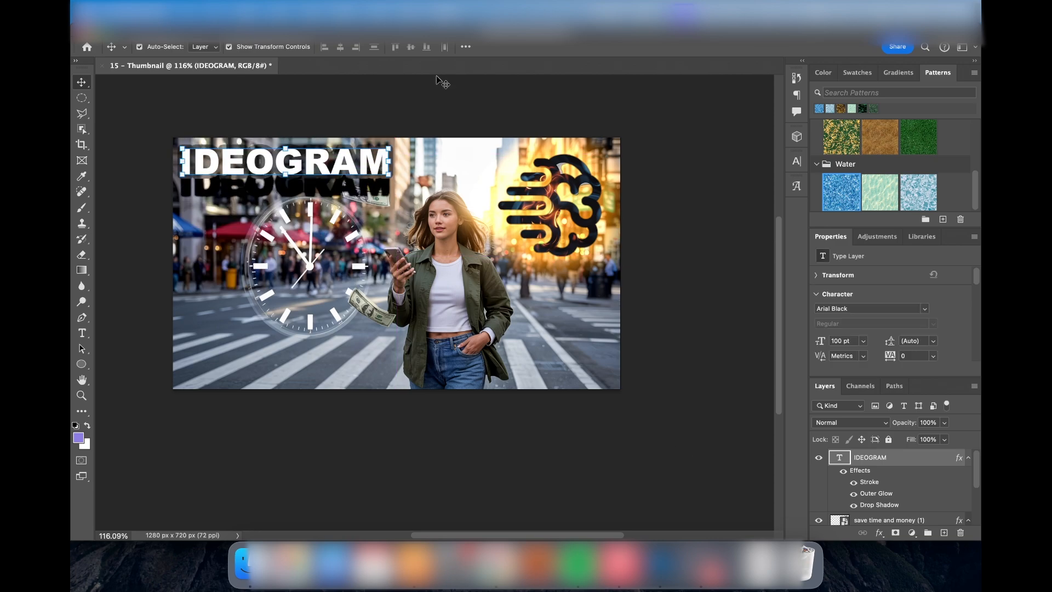
# - Set the IDEOGRAM text's drop shadow distance to 313 px and move the text down over the clock
pyautogui.rightClick(879, 460)
pyautogui.click(766, 196)
pyautogui.click(551, 427)
pyautogui.moveTo(748, 300); pyautogui.dragTo(770, 300)
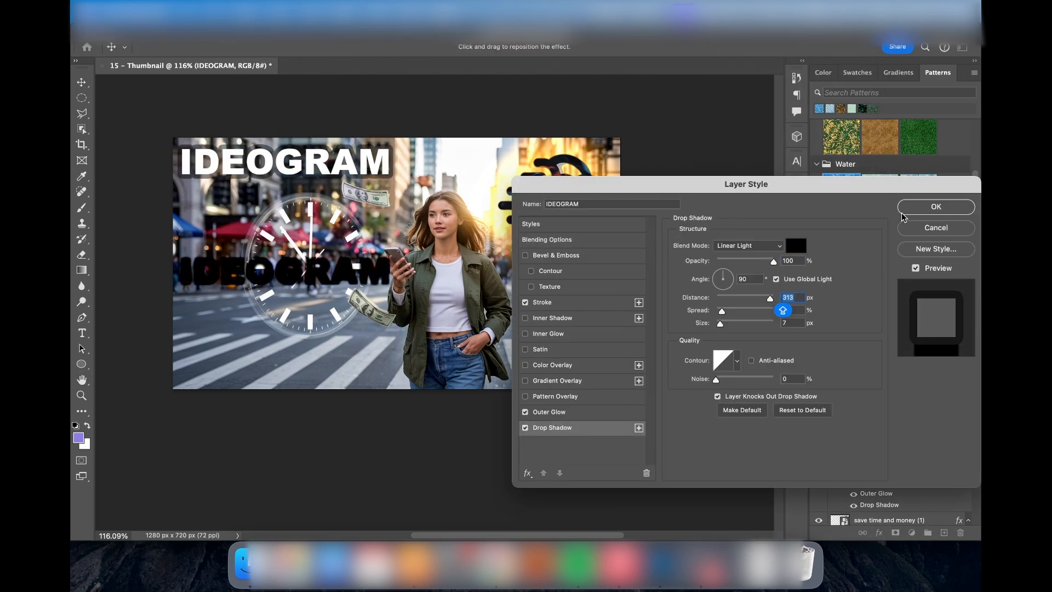
pyautogui.click(907, 210)
pyautogui.moveTo(307, 160); pyautogui.dragTo(307, 254)
# - Set the IDEOGRAM text's drop shadow to 96 px distance, 0% spread and 2 px size
pyautogui.rightClick(892, 458)
pyautogui.click(767, 196)
pyautogui.click(591, 429)
pyautogui.moveTo(769, 299)
pyautogui.mouseDown()
pyautogui.moveTo(746, 300)
pyautogui.moveTo(759, 300)
pyautogui.mouseUp()
pyautogui.moveTo(721, 311)
pyautogui.mouseDown()
pyautogui.moveTo(754, 311)
pyautogui.moveTo(715, 312)
pyautogui.mouseUp()
pyautogui.moveTo(720, 323); pyautogui.dragTo(717, 325)
# - Give the drop shadow a custom contour curved through input 66% and output 27%, 66% noise and a 135° angle
pyautogui.click(723, 361)
pyautogui.moveTo(512, 291); pyautogui.dragTo(552, 282)
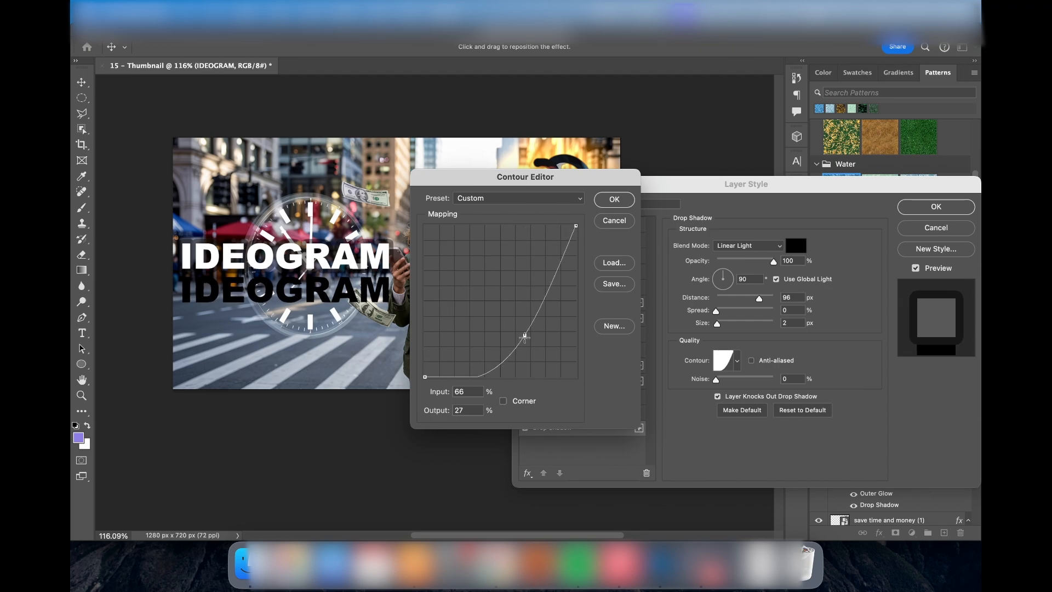
pyautogui.click(614, 199)
pyautogui.moveTo(715, 379); pyautogui.dragTo(753, 379)
pyautogui.keyDown('shift'); pyautogui.click(714, 282); pyautogui.keyUp('shift')
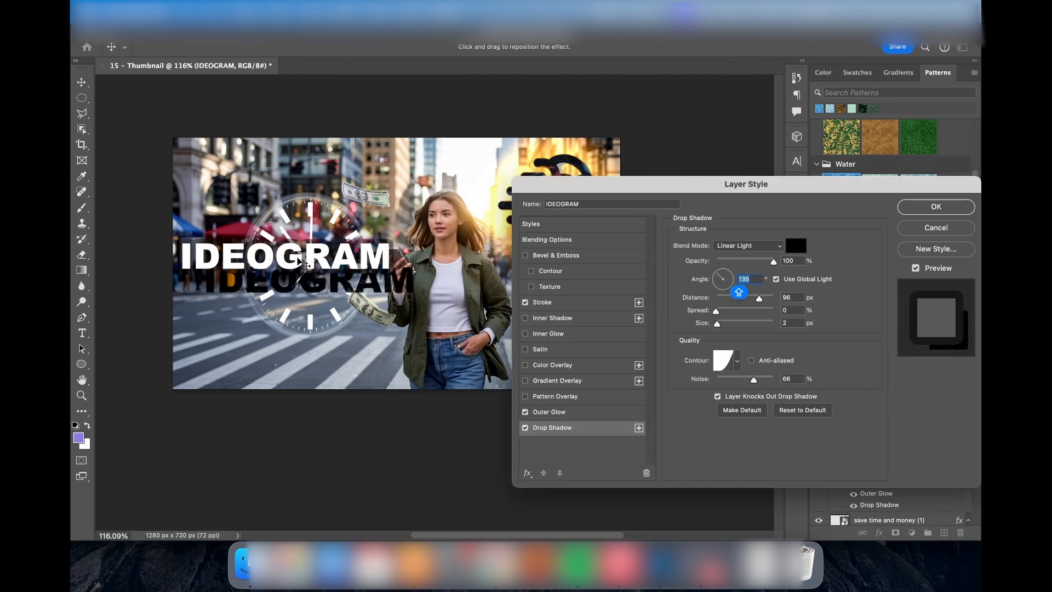
pyautogui.press('Return')
# - Move the IDEOGRAM text down from the clock onto the crosswalk in the thumbnail's lower-left area
pyautogui.moveTo(266, 258); pyautogui.dragTo(263, 348)
pyautogui.click(645, 348)
pyautogui.click(572, 222)
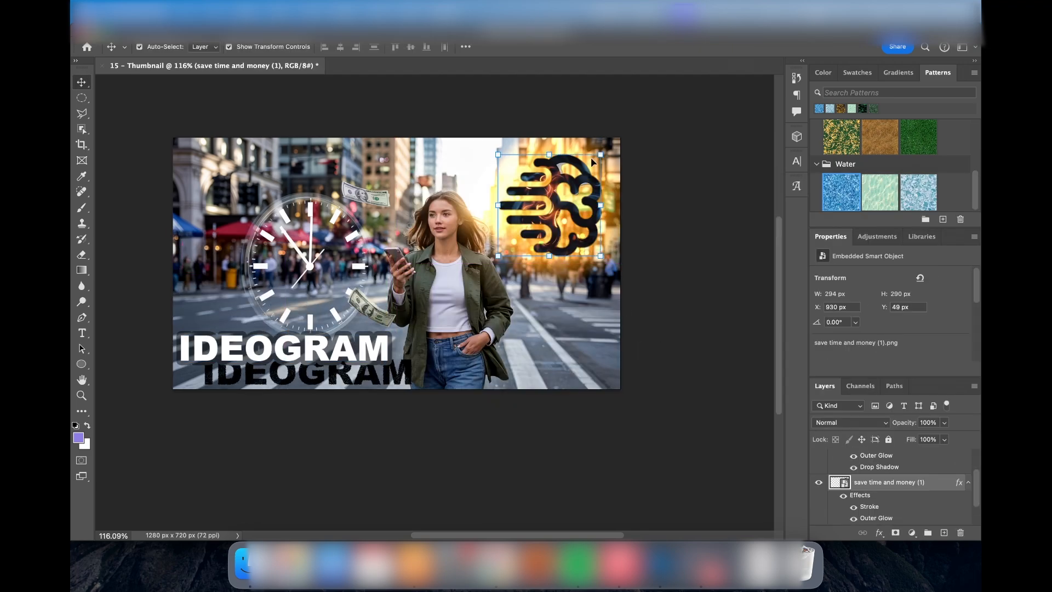
pyautogui.moveTo(623, 272); pyautogui.dragTo(616, 127)
pyautogui.moveTo(552, 206); pyautogui.dragTo(510, 184)
pyautogui.press('Escape')
pyautogui.click(676, 305)
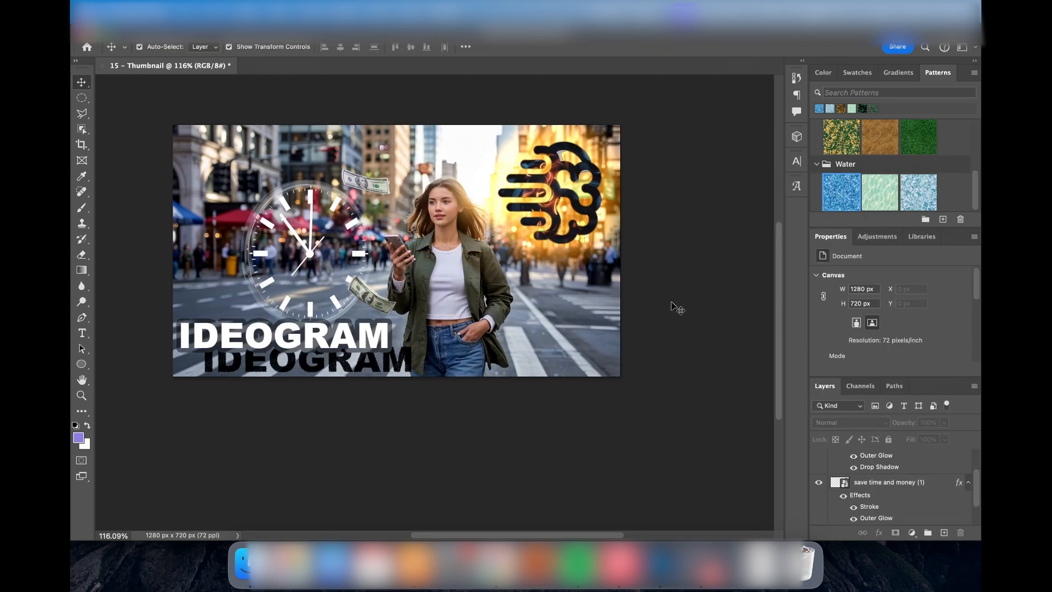